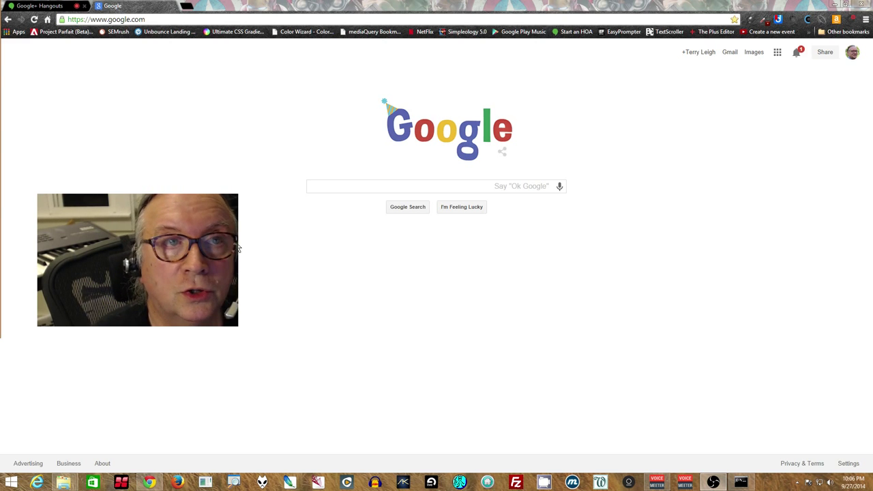
Search Google for 'voicemeeter' and open the VB-Audio VoiceMeeter result.
left_click(393, 186)
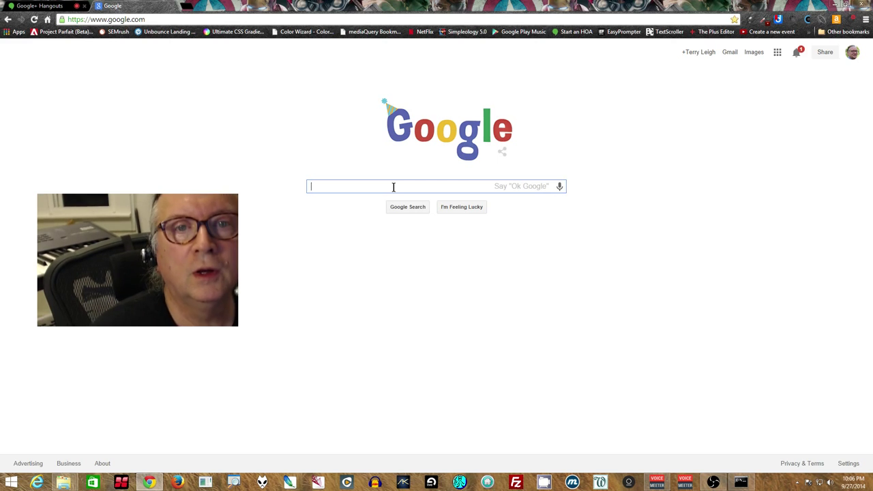
type("voi")
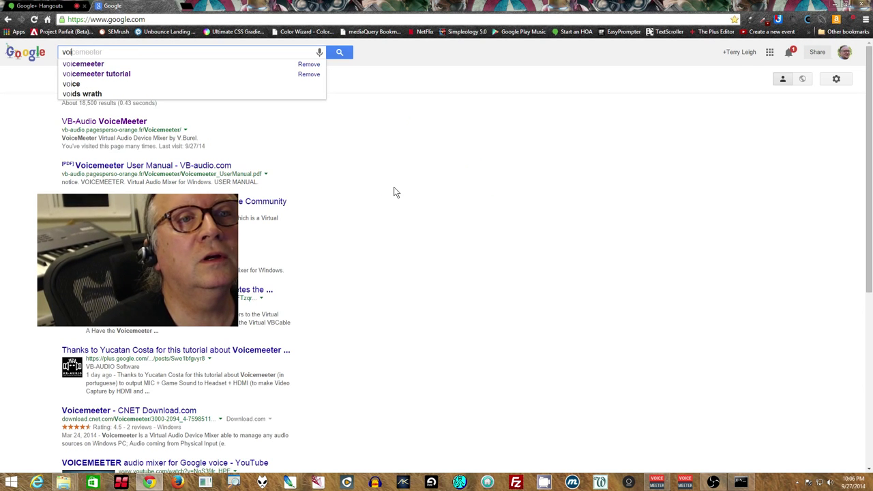
type("ce")
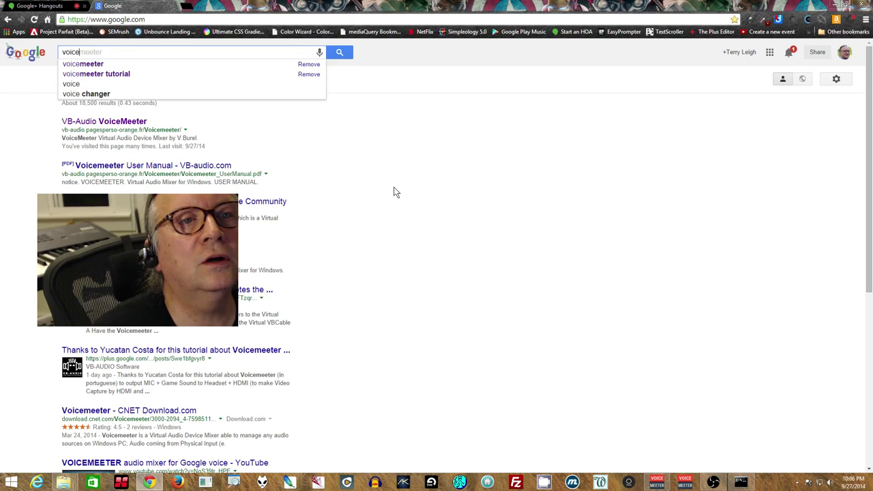
key("Down")
key("Return")
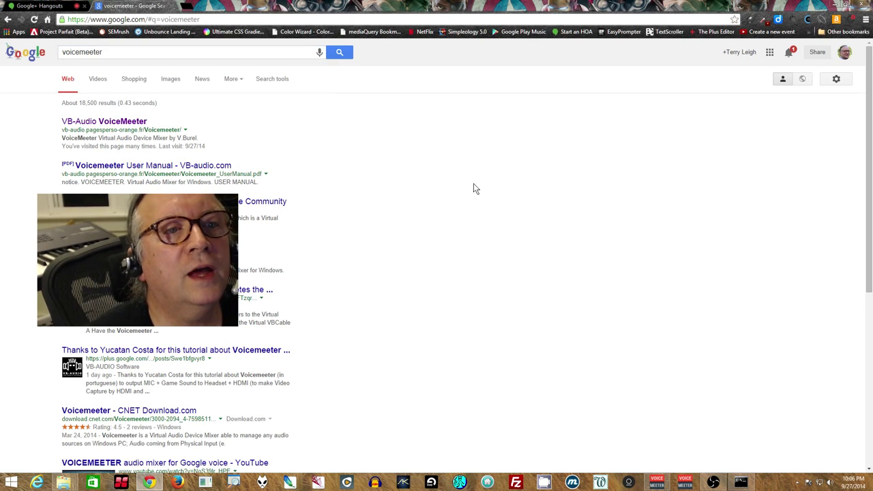
left_click(125, 124)
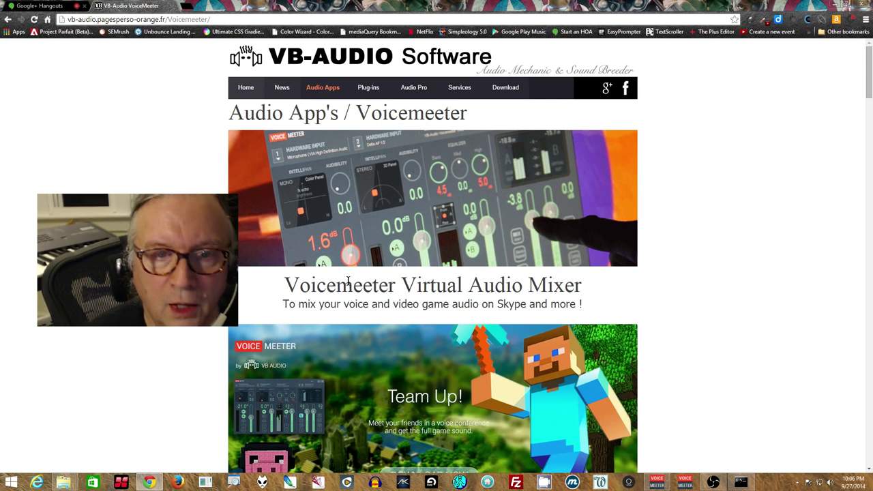
Scroll the Voicemeeter page past the download and support sections toward Documentation.
scroll(355, 282, "down", 3)
scroll(358, 281, "down", 2)
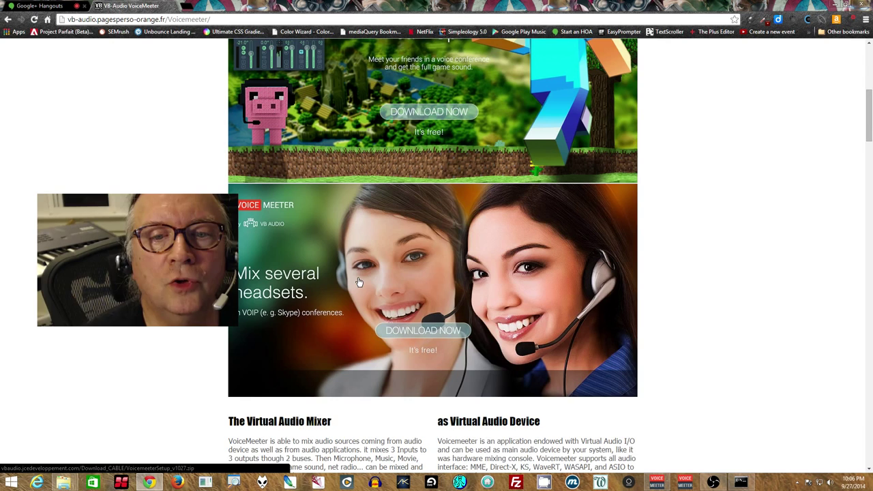
scroll(183, 353, "down", 13)
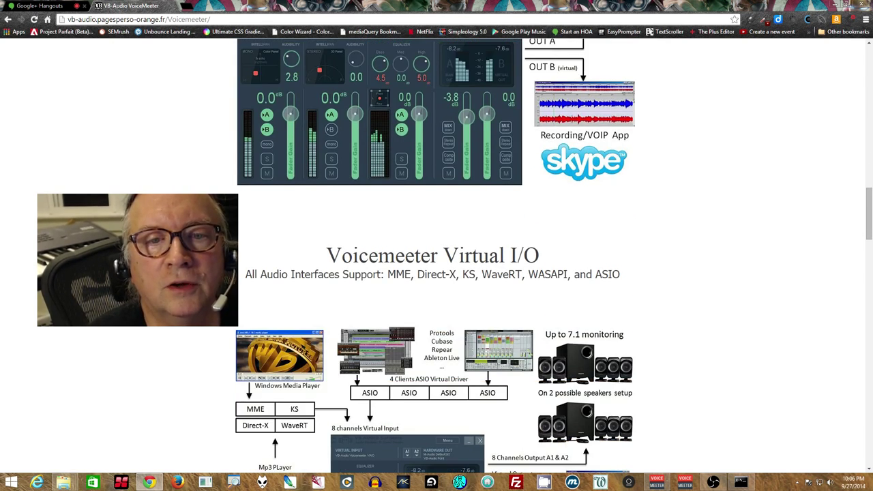
scroll(253, 241, "down", 4)
scroll(437, 273, "down", 5)
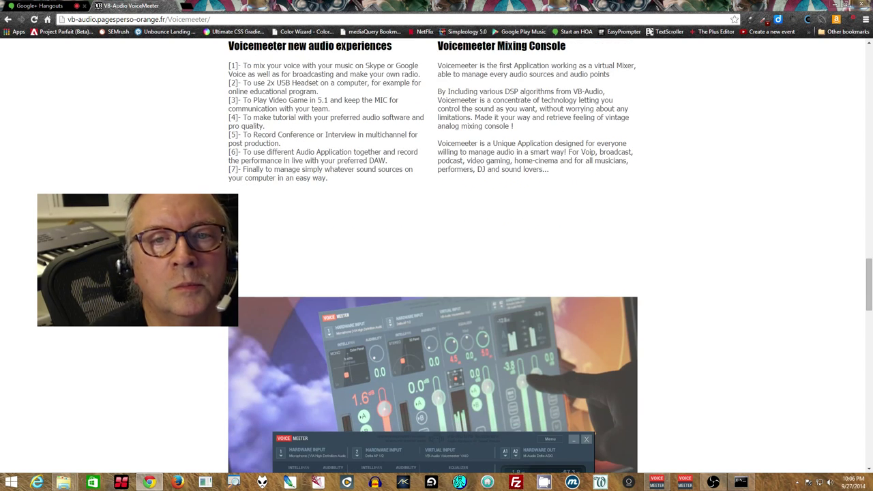
scroll(436, 273, "down", 5)
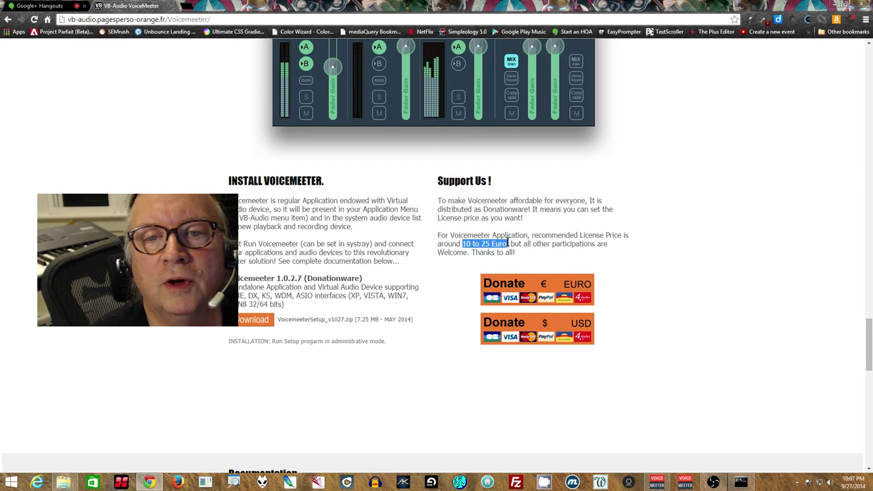
left_click(585, 253)
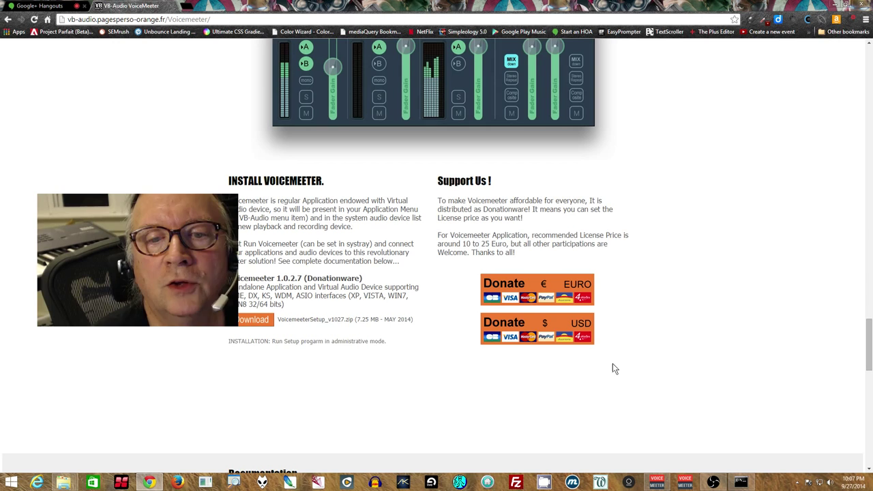
scroll(383, 399, "down", 2)
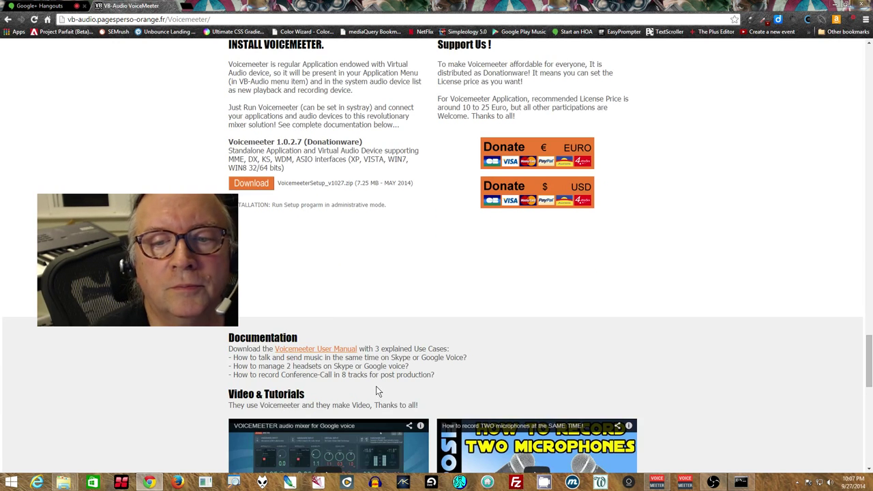
scroll(376, 387, "down", 3)
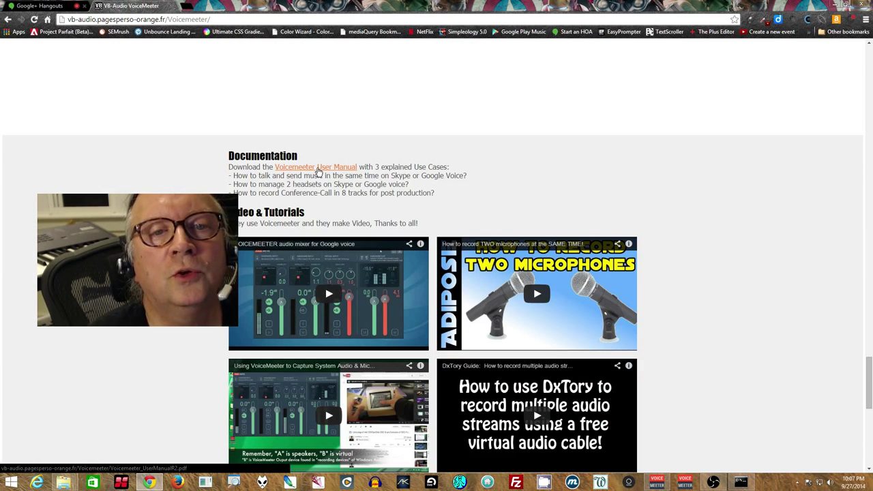
Dismiss the User Manual link's options without saving, and briefly select the use-case lines.
right_click(319, 170)
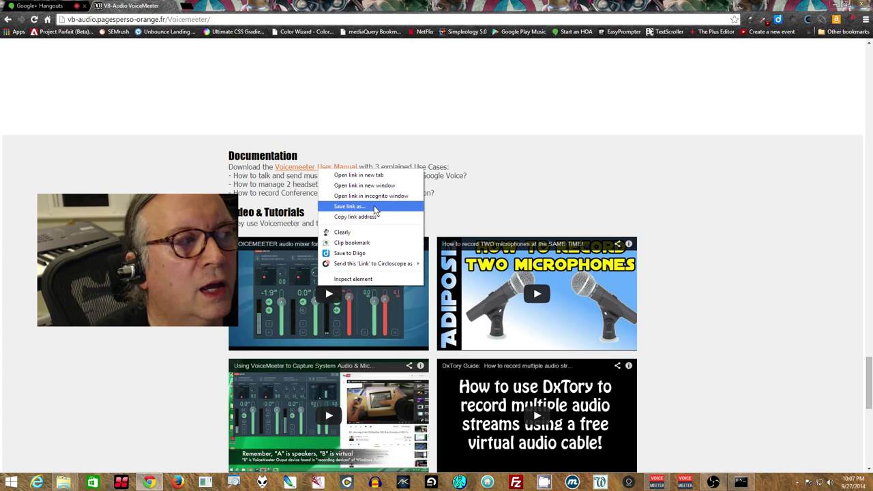
left_click(583, 185)
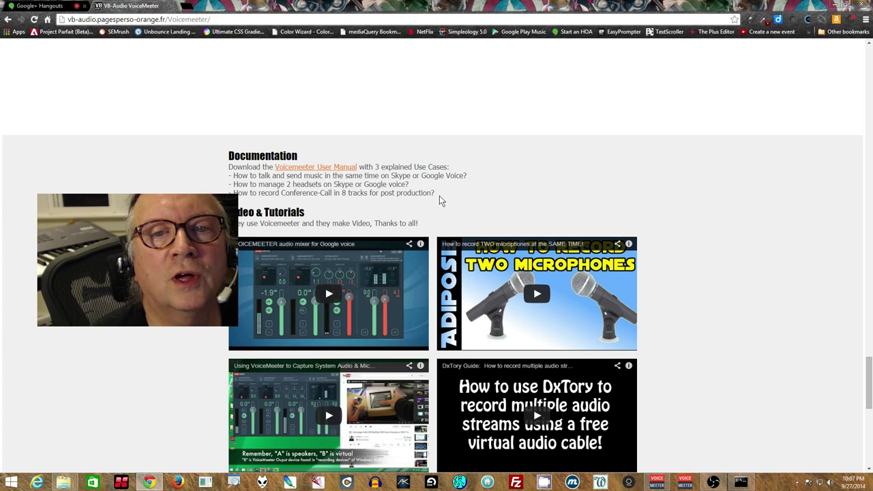
left_click_drag(345, 192, 230, 176)
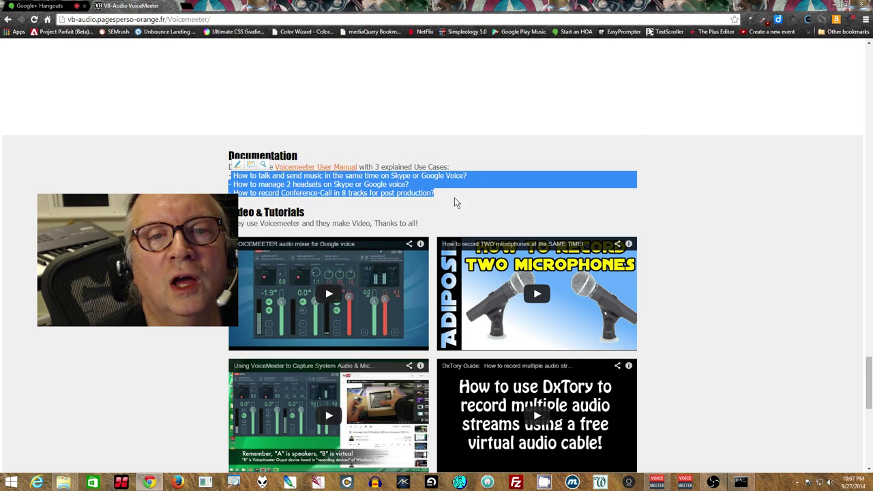
left_click(478, 199)
Scroll past the video tutorials to the footer listing VB-Audio products.
scroll(477, 199, "down", 2)
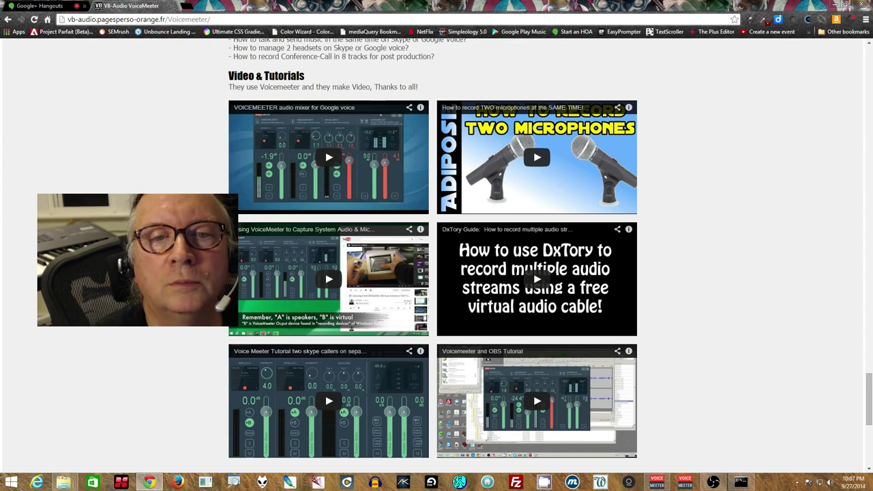
scroll(436, 255, "down", 2)
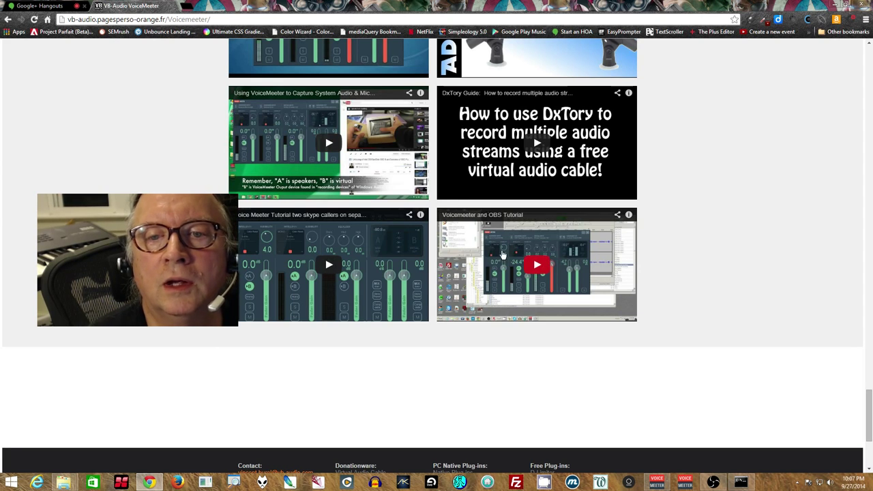
scroll(120, 332, "up", 2)
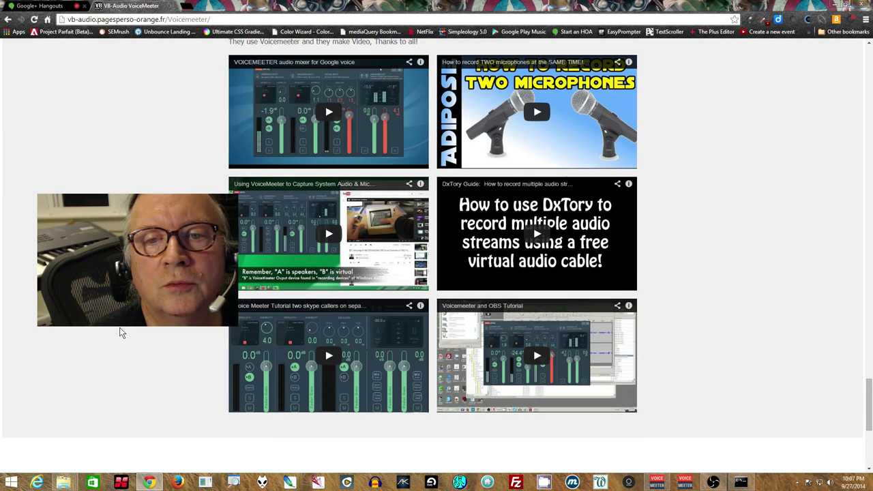
scroll(120, 332, "down", 1)
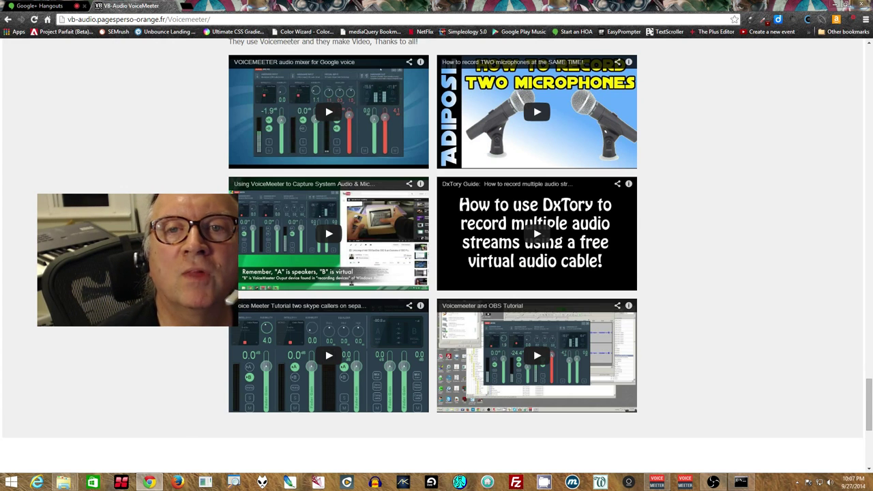
scroll(120, 332, "up", 1)
scroll(120, 332, "down", 5)
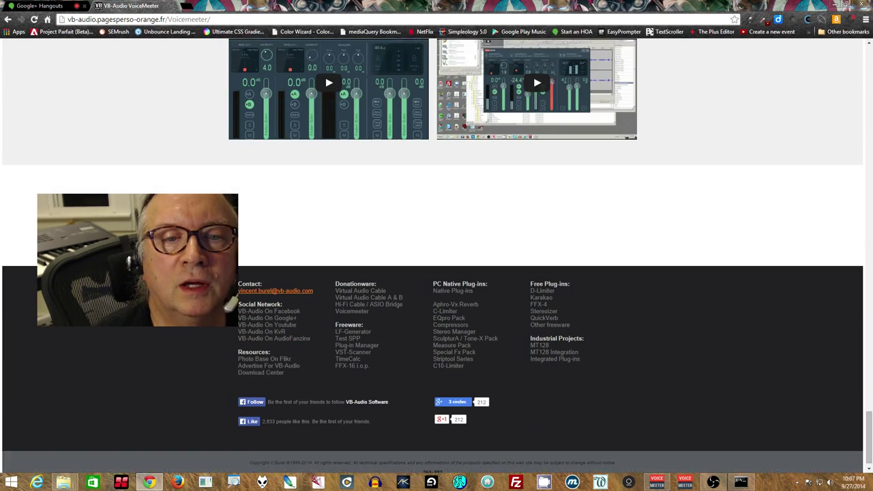
scroll(120, 332, "down", 1)
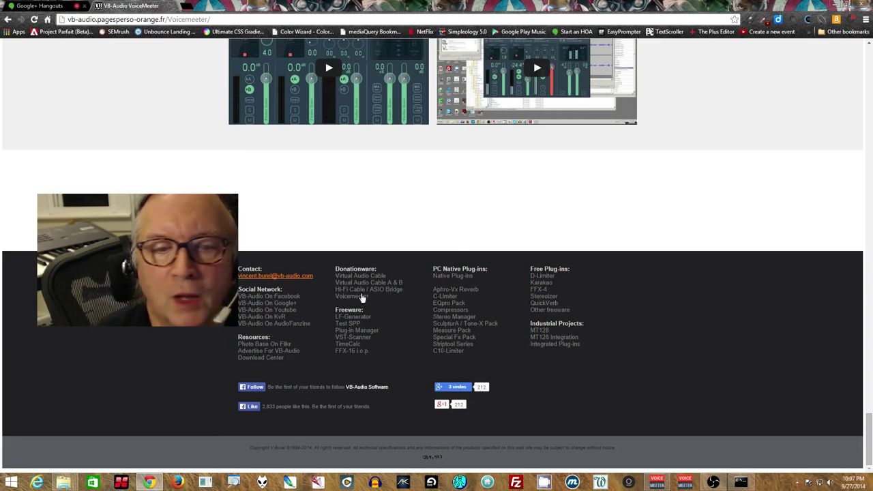
Dismiss the VBCABLE_Setup_x64.exe menu and minimize the VBCABLEADriver_Pack42b folder window.
mouse_move(64, 482)
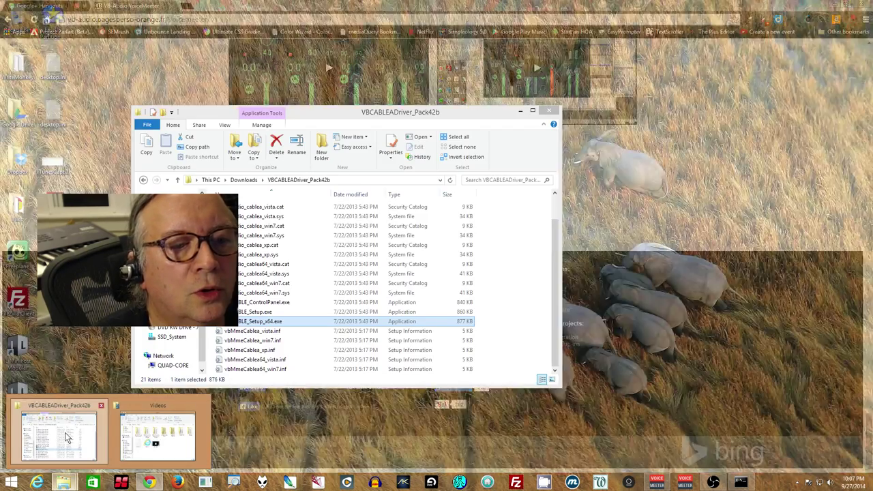
left_click(66, 437)
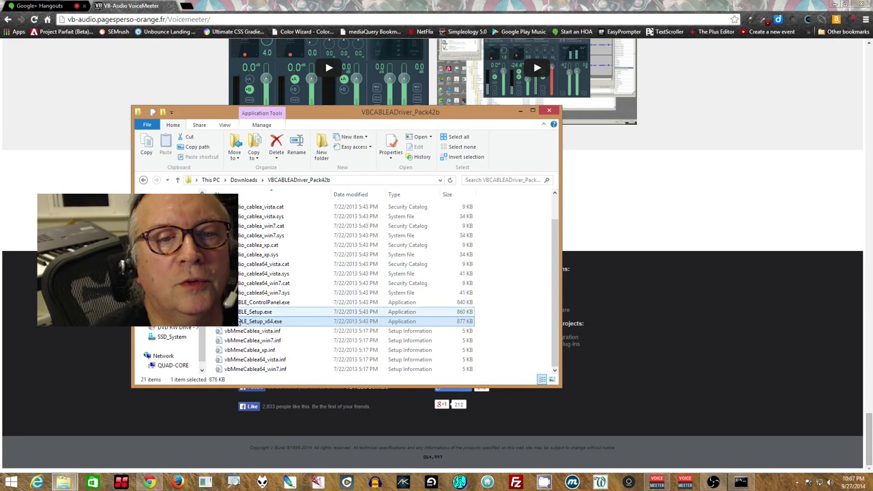
right_click(253, 321)
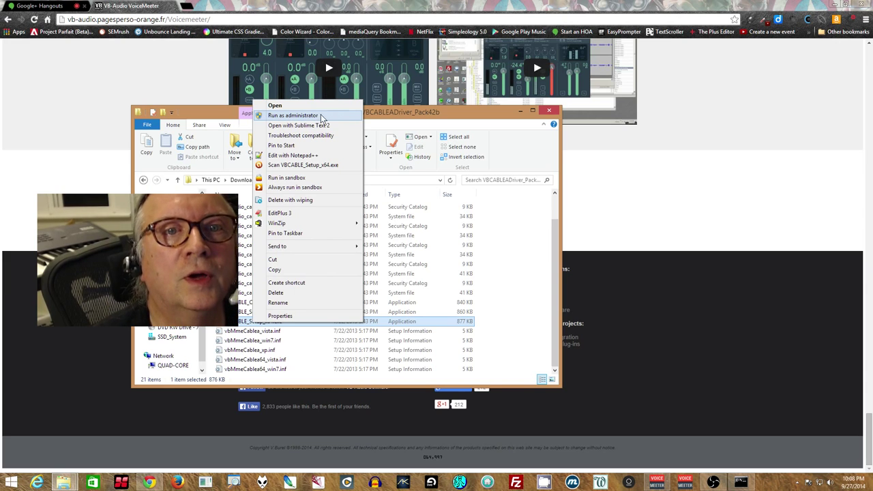
left_click(461, 109)
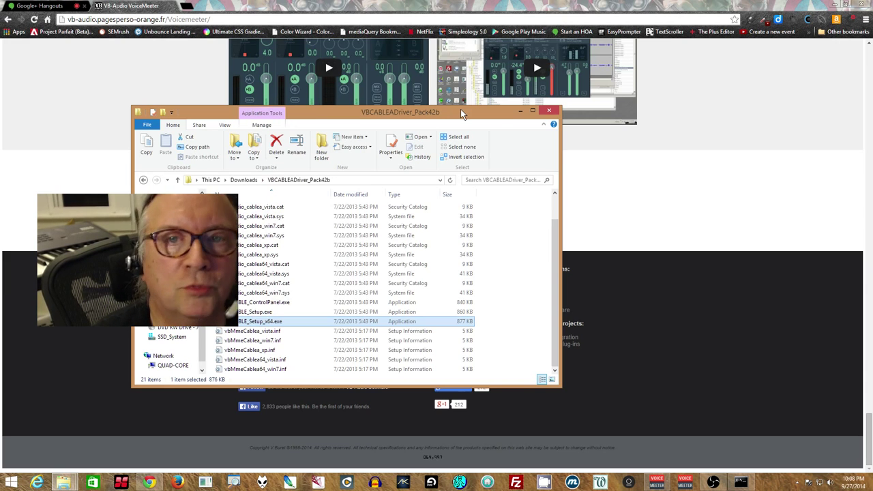
left_click(520, 112)
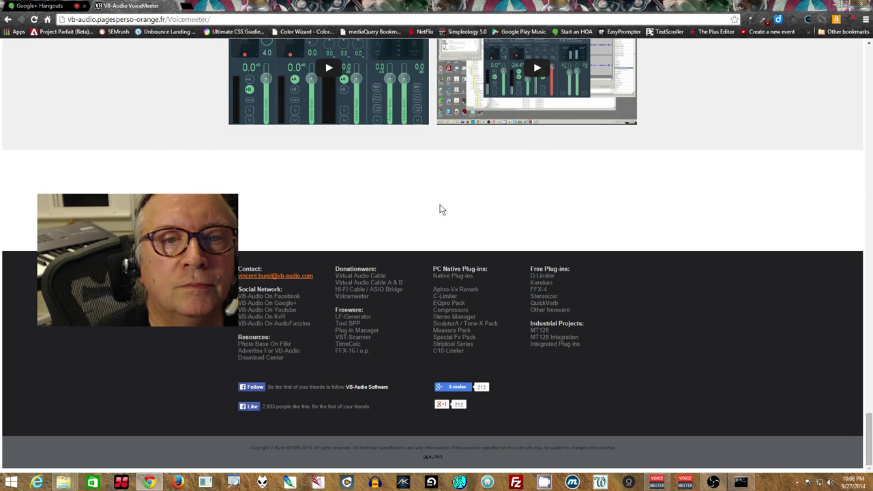
Go to the Virtual Audio Cable page from the footer and scroll to INSTALL VB-CABLE.
left_click(362, 276)
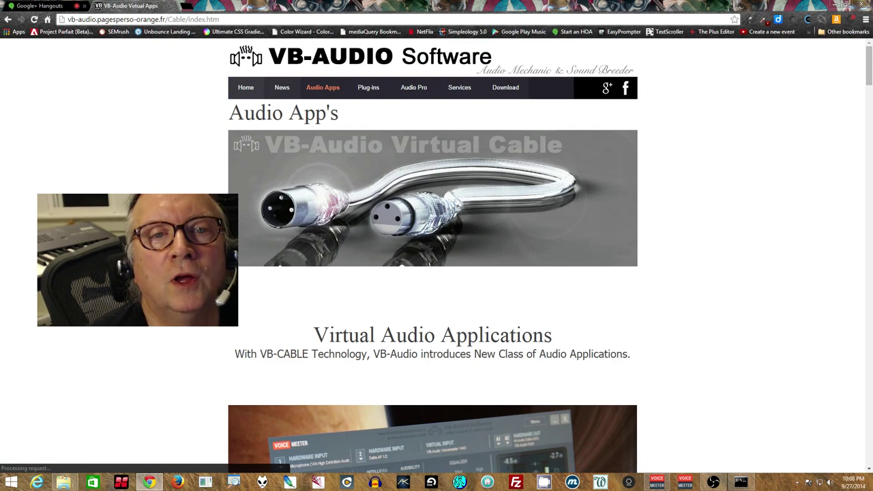
scroll(433, 273, "down", 3)
scroll(514, 213, "down", 4)
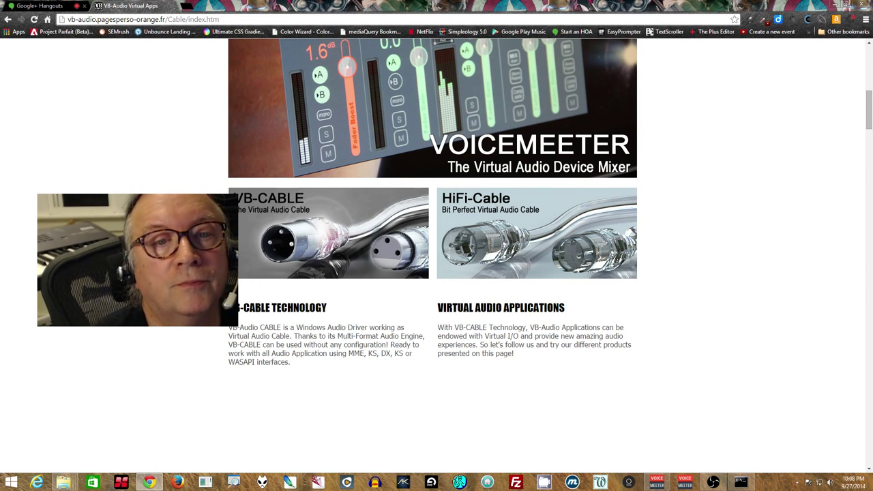
scroll(494, 283, "down", 6)
scroll(304, 339, "down", 2)
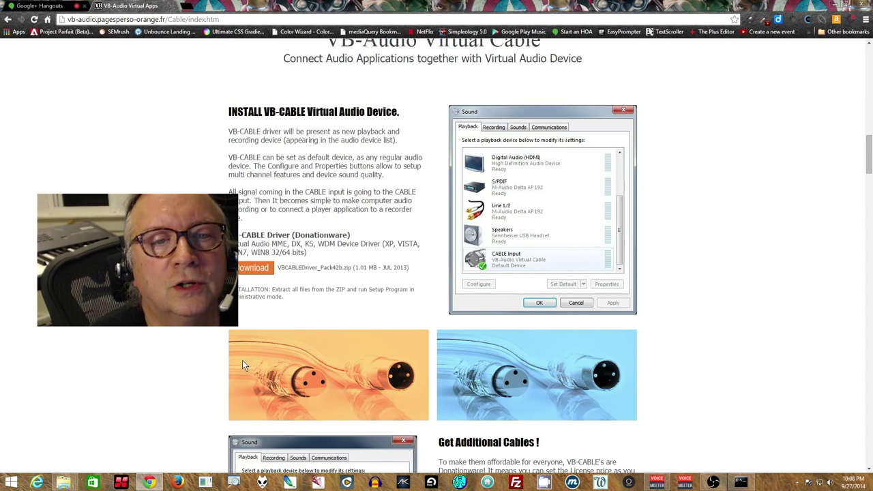
scroll(242, 360, "down", 1)
scroll(242, 360, "up", 2)
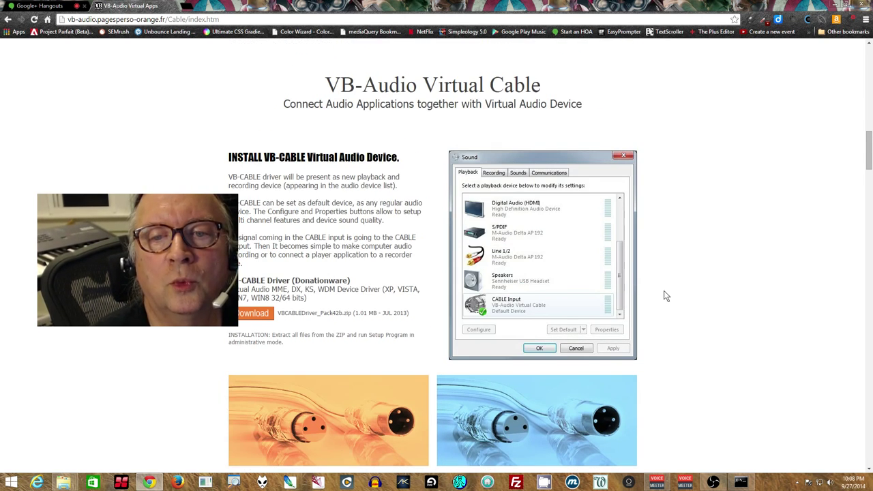
scroll(661, 296, "down", 1)
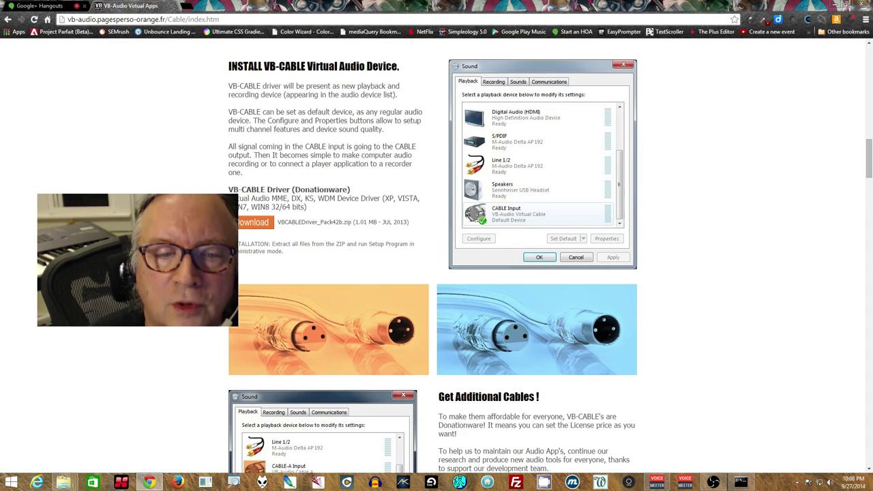
scroll(436, 273, "down", 2)
scroll(436, 273, "up", 2)
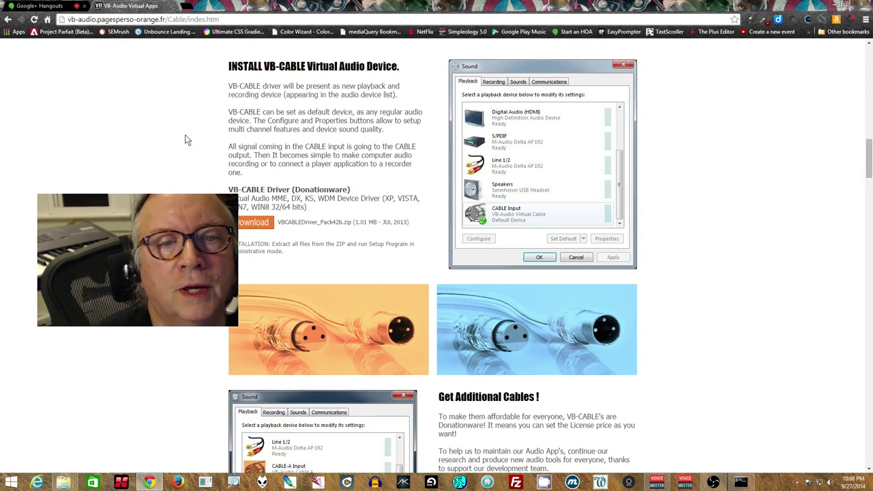
Close the VB-Audio Virtual Apps browser tab, leaving the VoicemeeterHOA Hangout.
left_click(172, 8)
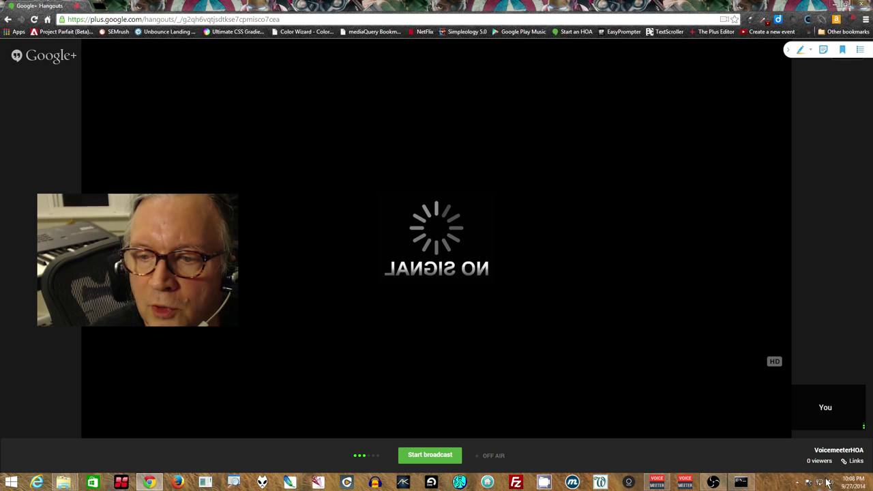
Open Playback devices from the tray volume icon and centre the Sound dialog.
right_click(830, 484)
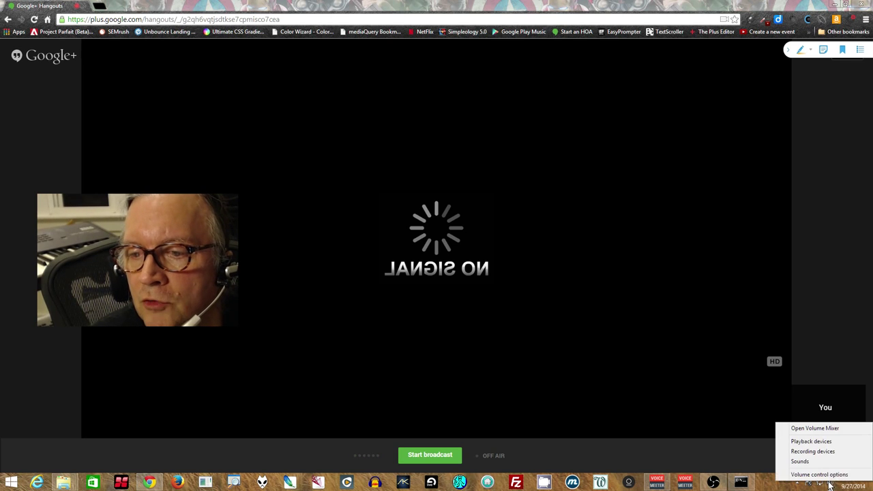
left_click(821, 443)
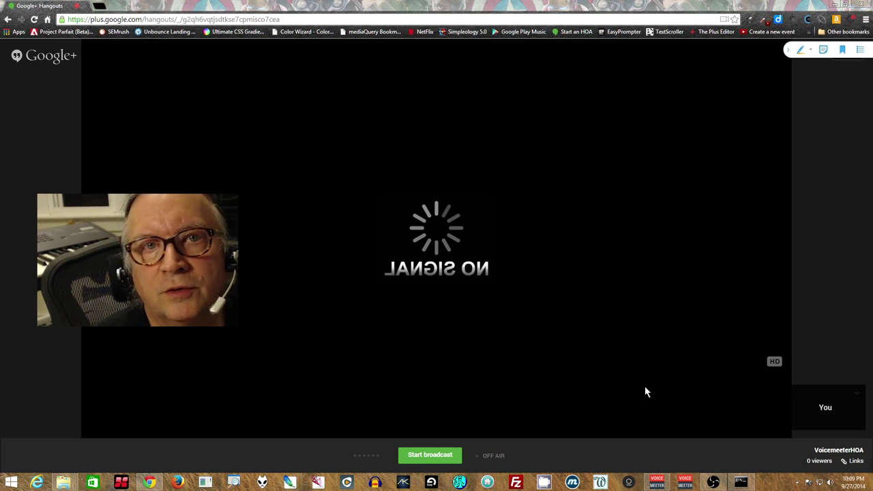
left_click_drag(58, 19, 367, 110)
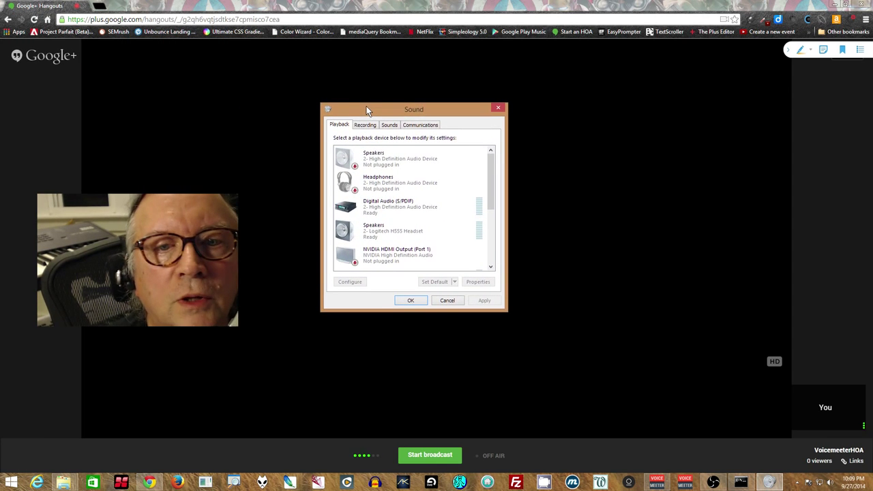
left_click_drag(492, 160, 479, 236)
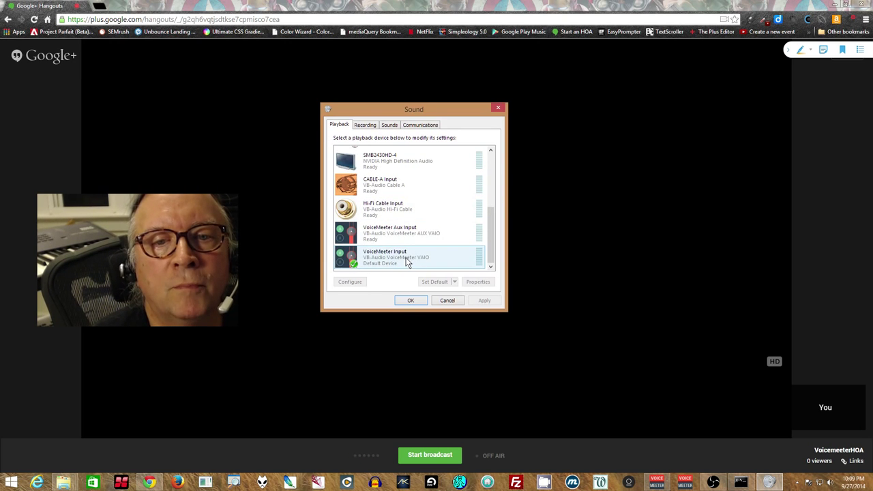
Review the VoiceMeeter entries, confirming VoiceMeeter Input is the default playback device.
right_click(410, 229)
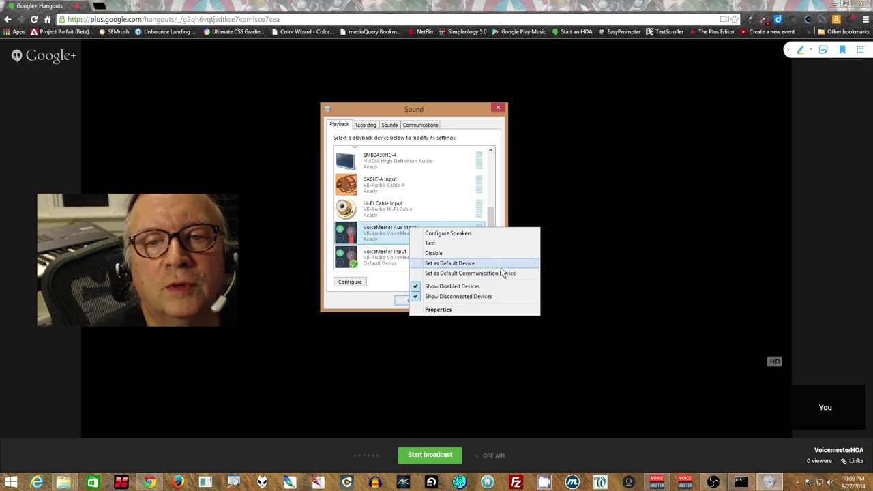
left_click(391, 264)
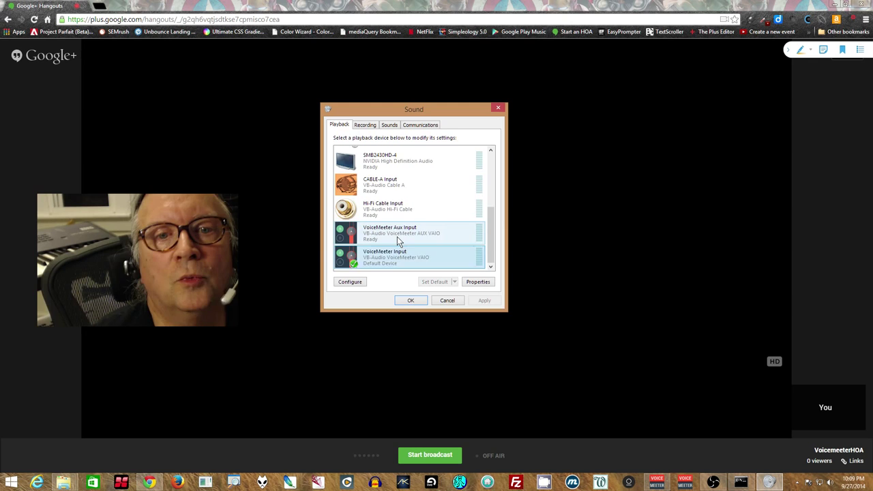
scroll(396, 237, "up", 3)
scroll(398, 241, "up", 2)
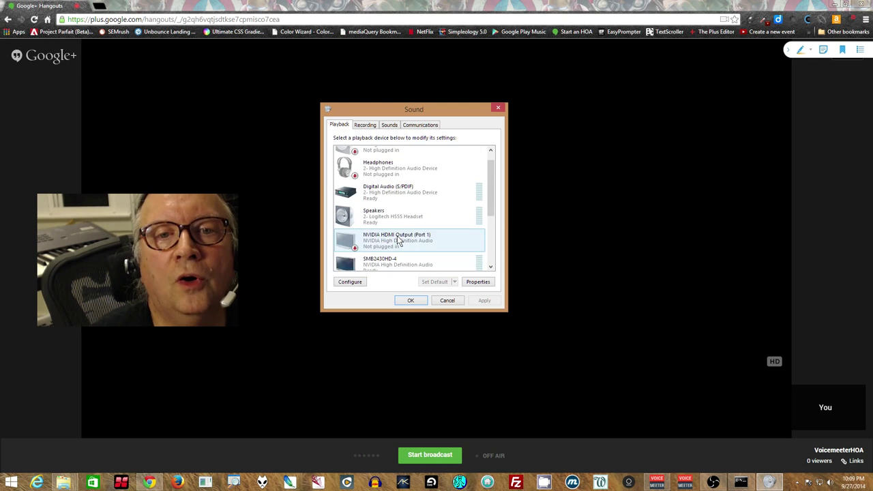
scroll(399, 240, "down", 3)
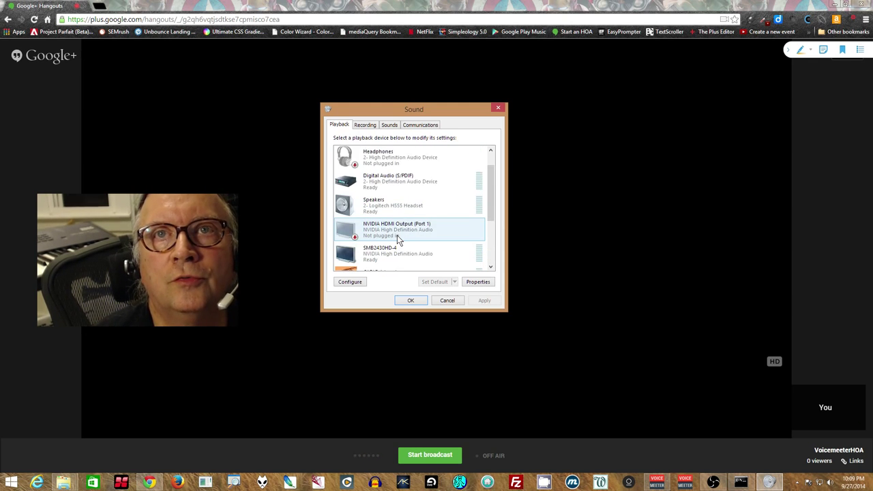
scroll(402, 239, "down", 2)
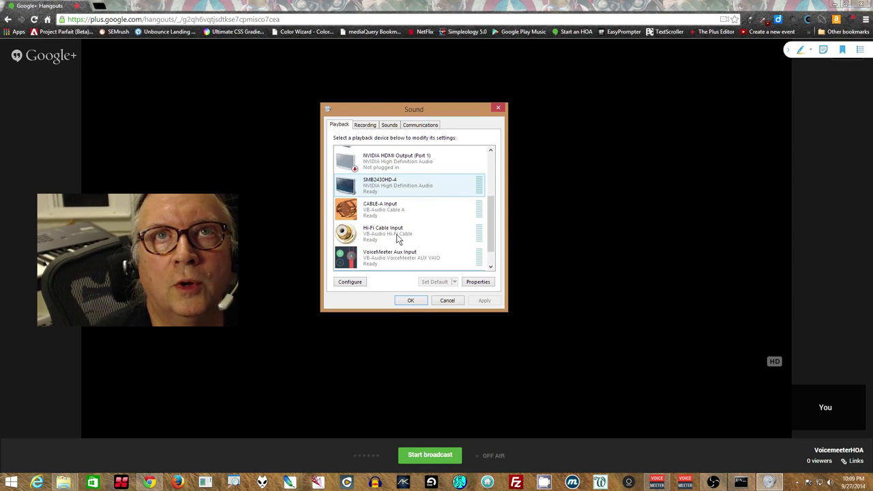
scroll(414, 253, "down", 1)
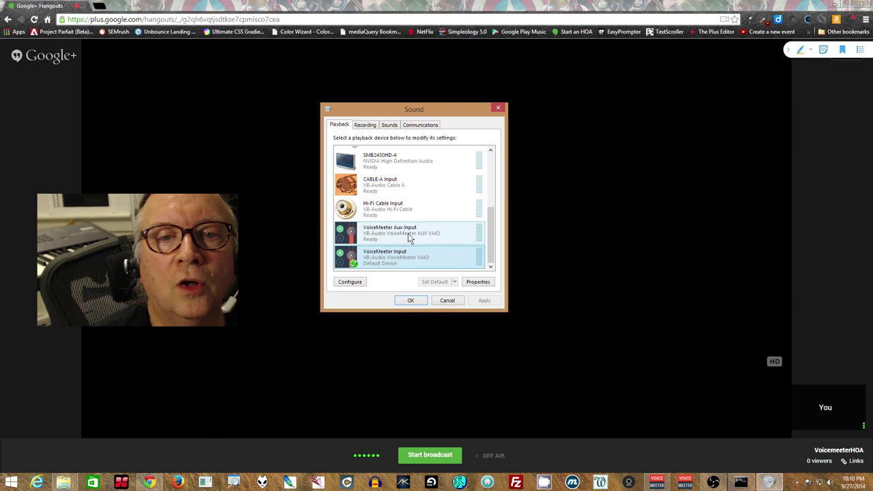
double_click(407, 262)
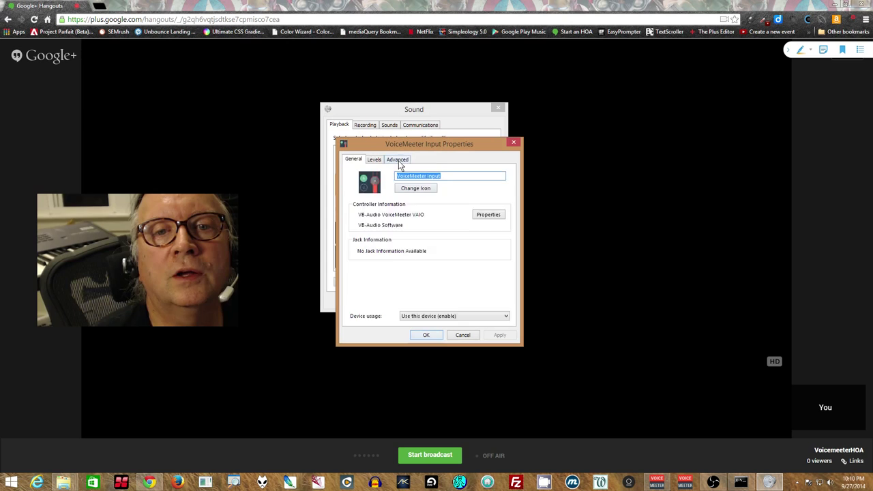
left_click(398, 159)
left_click(396, 203)
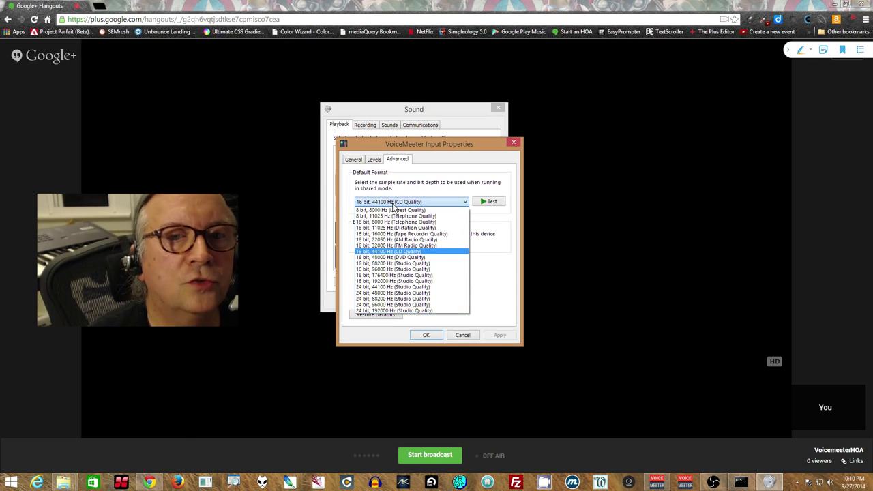
left_click(435, 203)
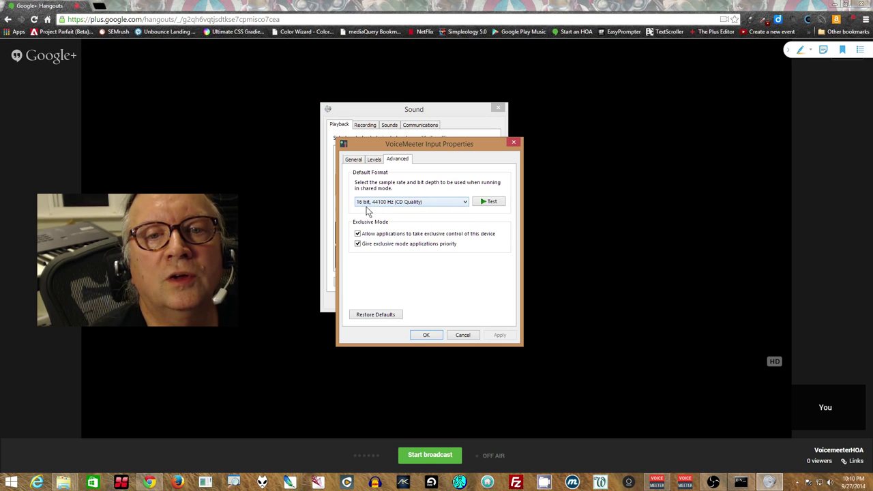
left_click(462, 334)
scroll(425, 238, "up", 3)
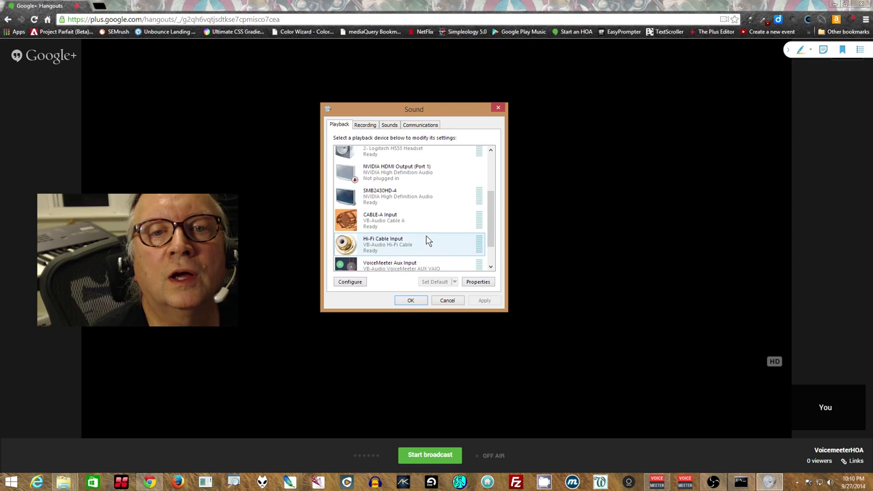
double_click(385, 195)
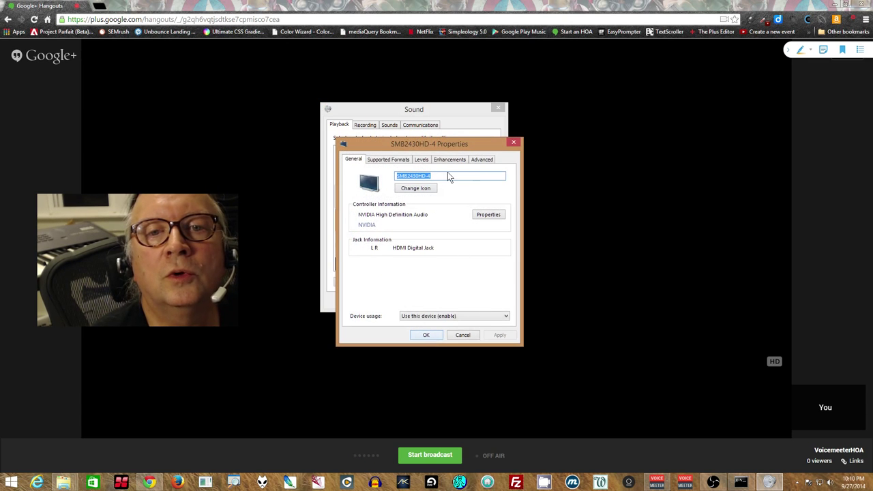
left_click(480, 160)
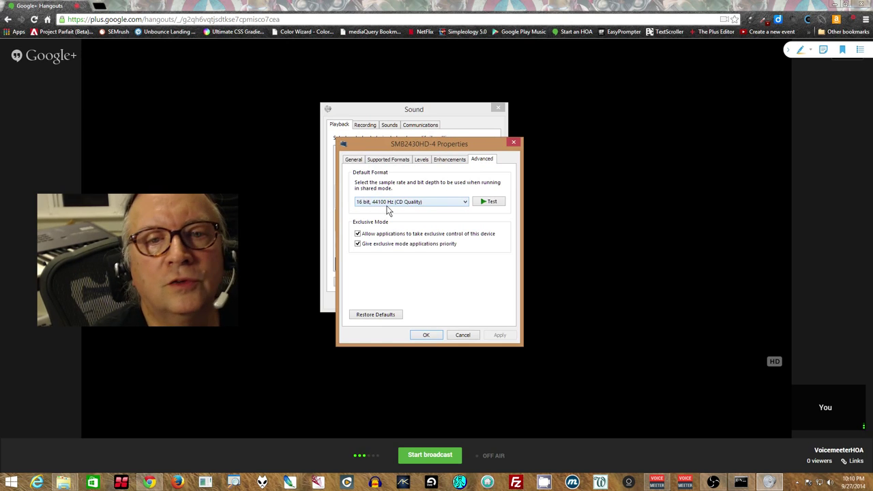
left_click(462, 335)
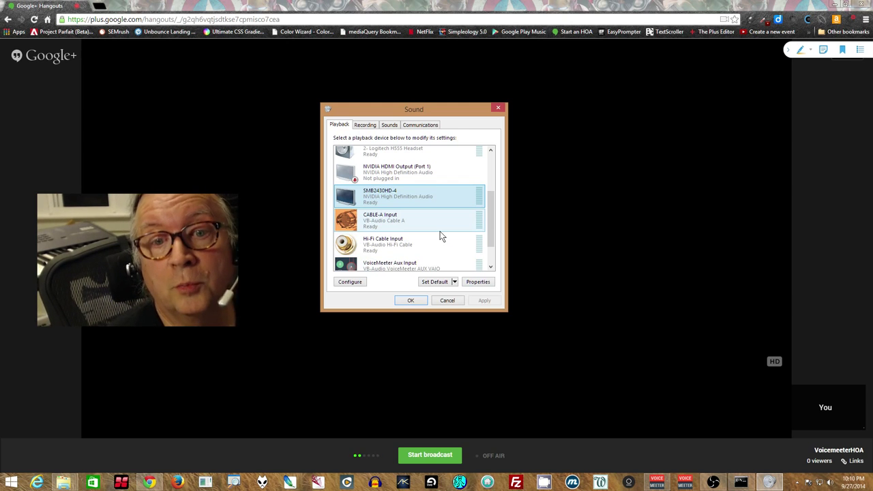
scroll(437, 237, "down", 1)
scroll(427, 240, "down", 1)
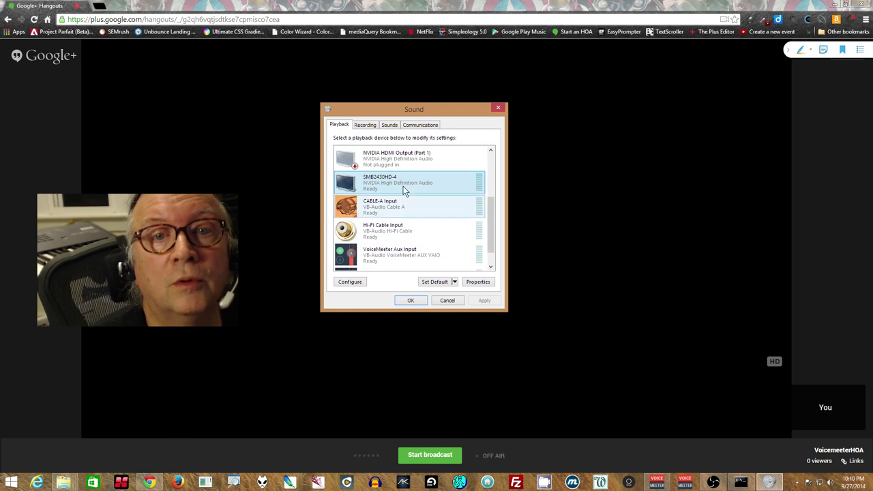
Browse the Recording and Playback device lists to locate the VoiceMeeter Output entry.
left_click(364, 126)
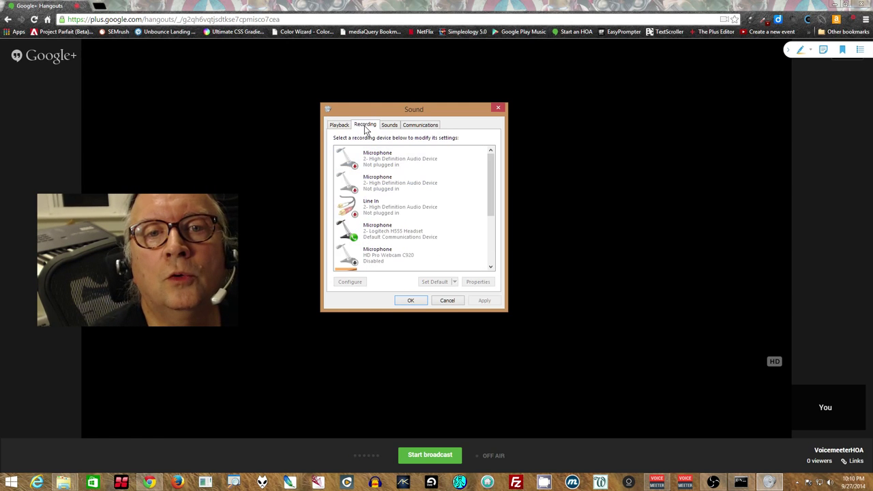
scroll(490, 228, "down", 1)
scroll(490, 229, "down", 2)
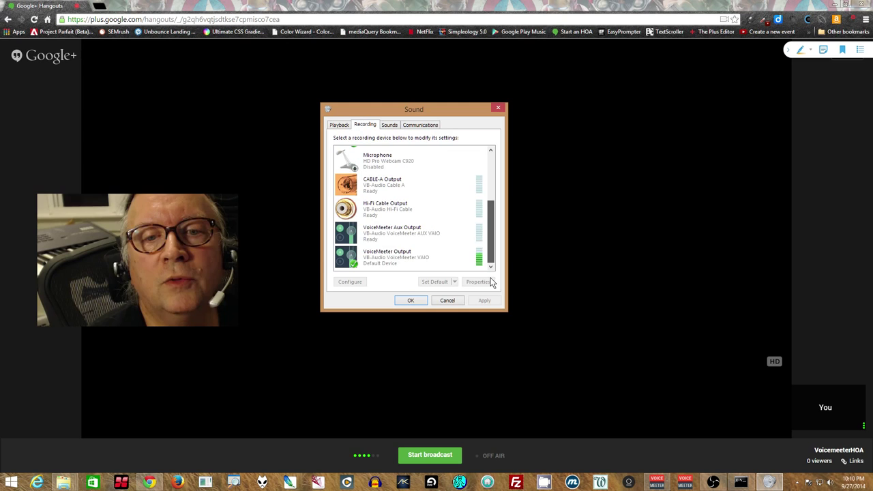
right_click(394, 235)
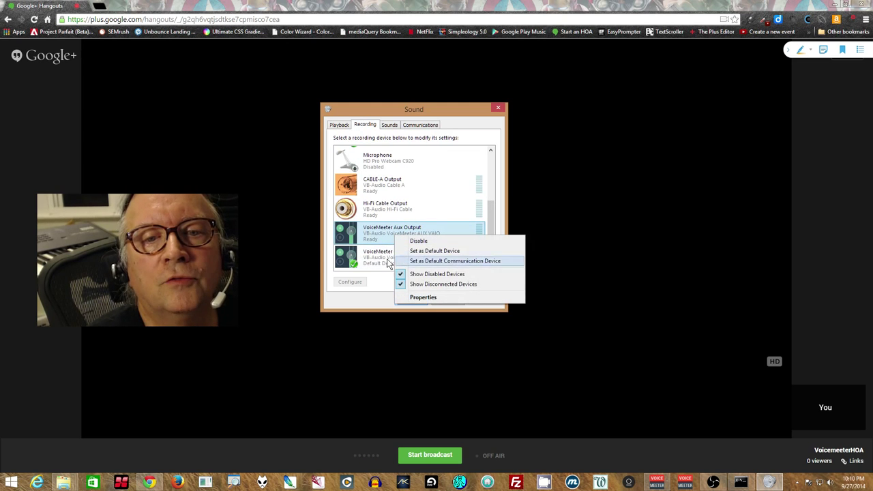
left_click(387, 259)
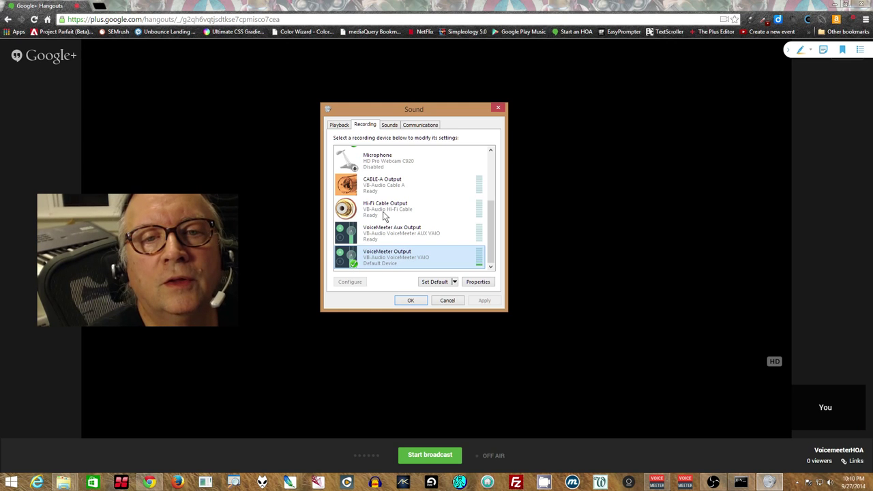
left_click(340, 126)
scroll(385, 251, "down", 2)
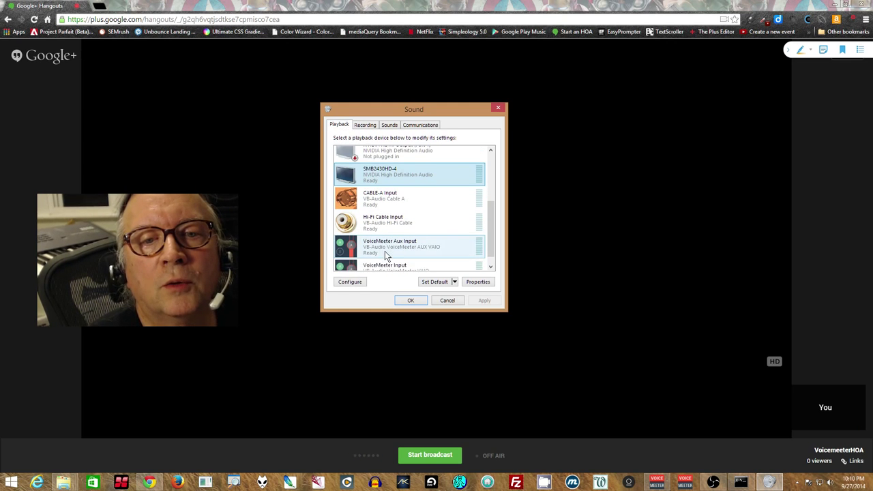
left_click(366, 126)
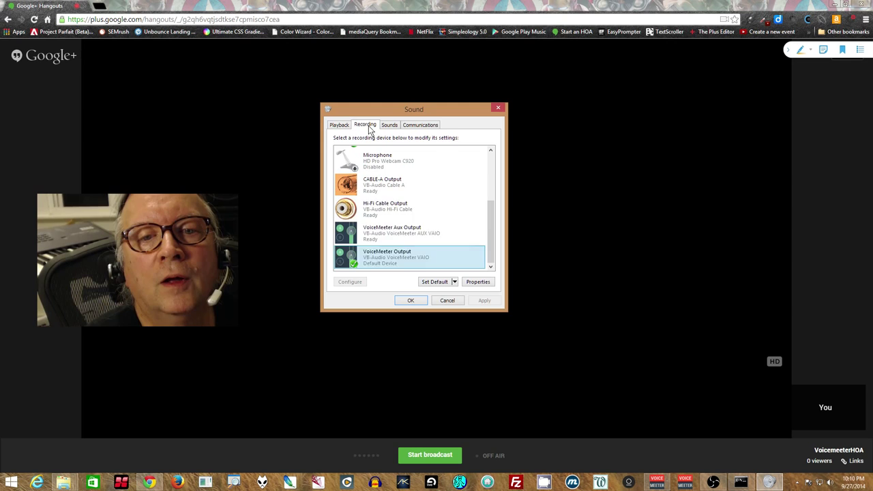
Make VoiceMeeter Output the default communication device, then close the Sound window.
right_click(393, 236)
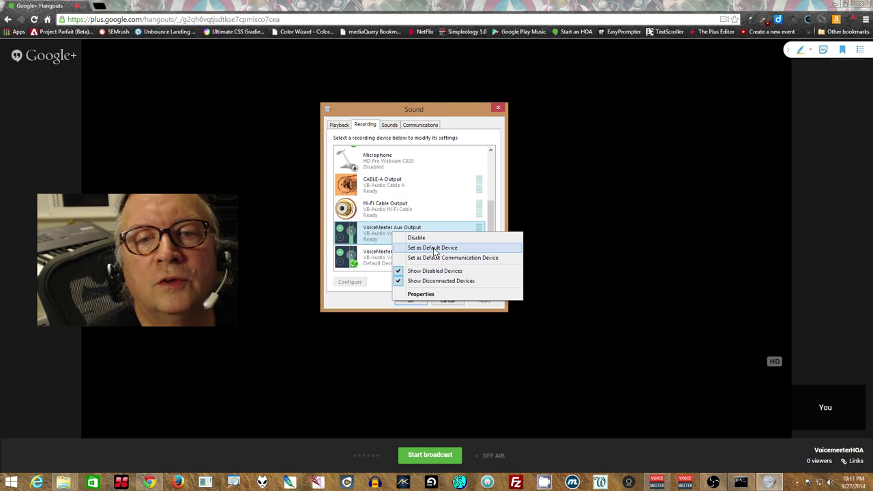
left_click(382, 258)
right_click(382, 258)
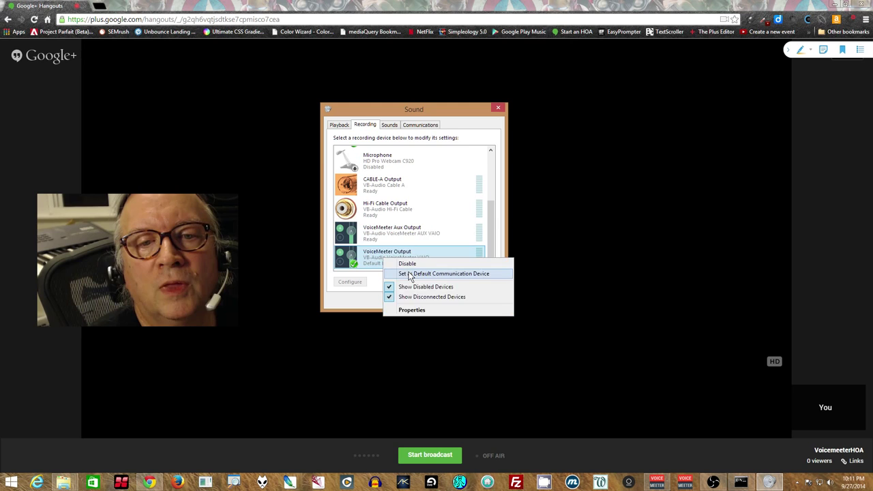
left_click(409, 274)
right_click(392, 260)
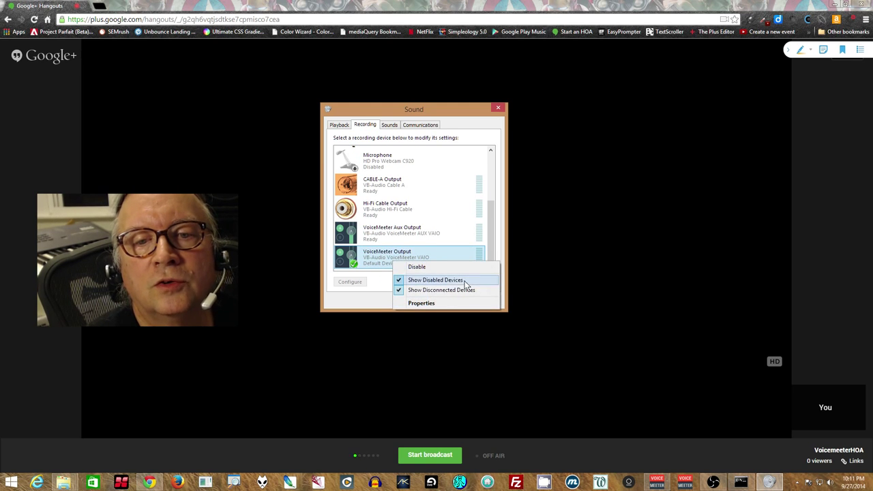
left_click(375, 253)
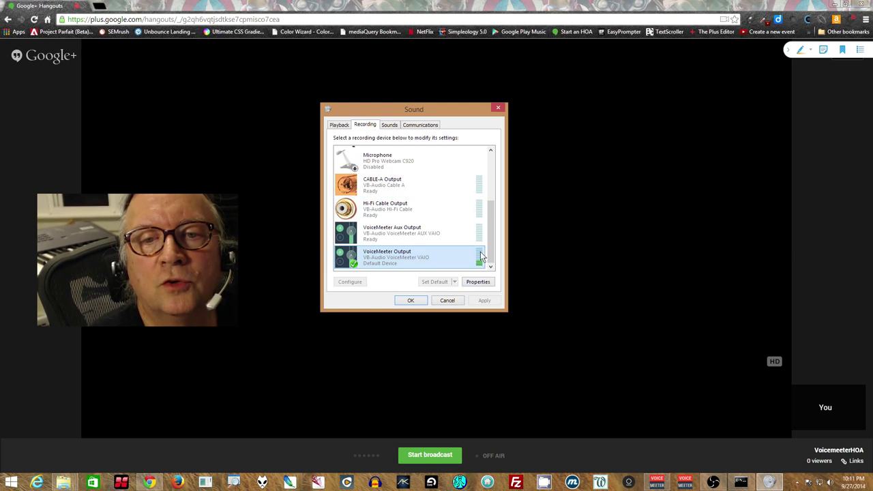
left_click(446, 301)
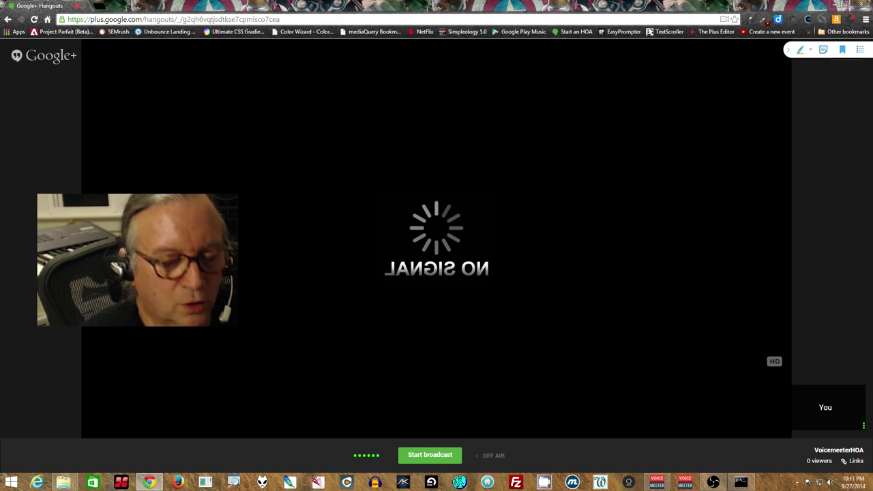
Restore the VoiceMeeter mixer from the taskbar and move it slightly higher.
left_click(655, 481)
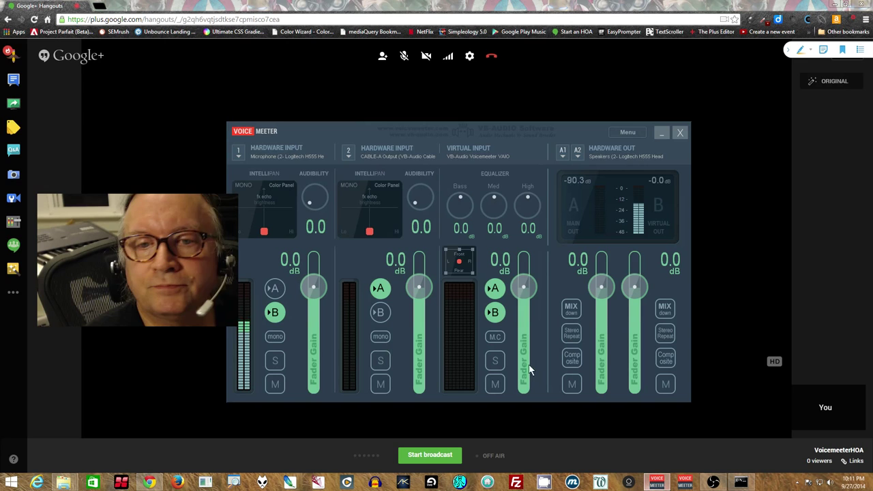
left_click_drag(343, 133, 337, 100)
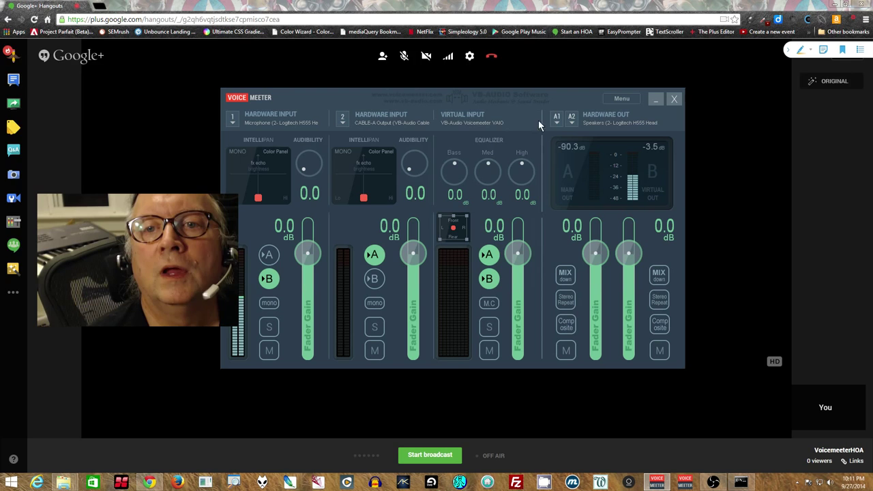
Assign Hardware Out A1 to 'MME: Speakers (Logitech H555 Headset)'.
left_click(555, 118)
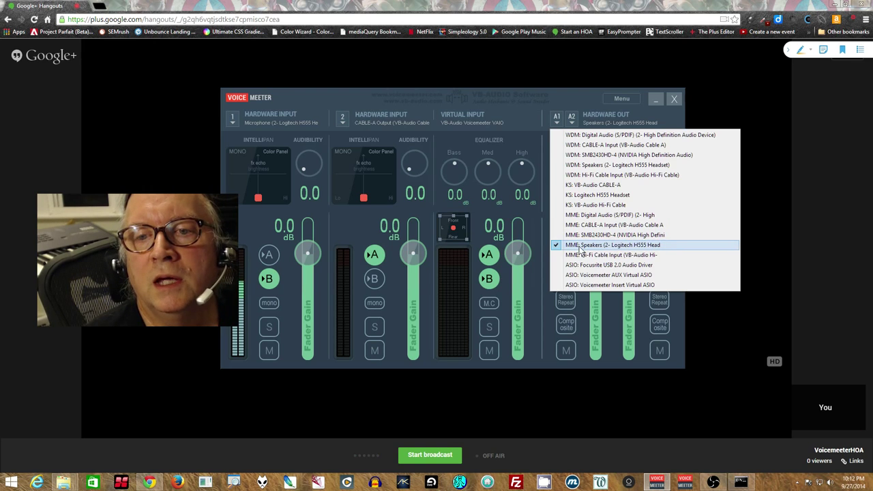
left_click(667, 244)
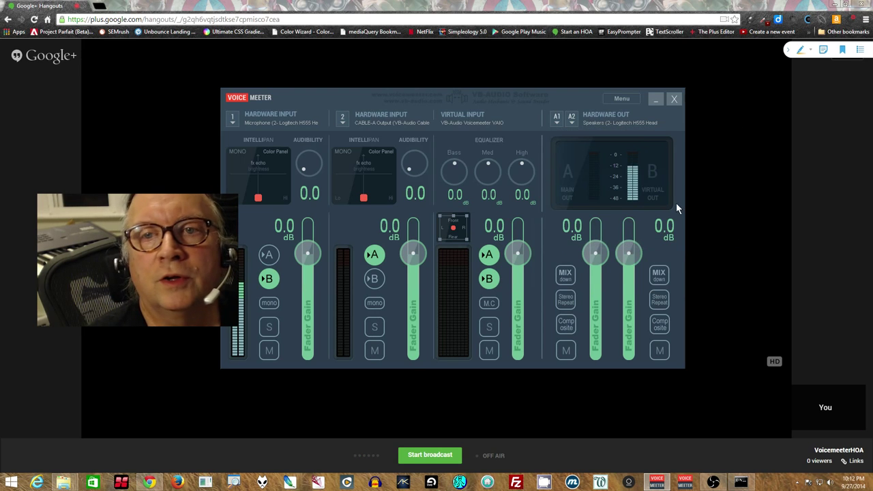
Look over the A2 and input 1 device lists and the About box, then open hardware input 2's device list.
left_click(572, 120)
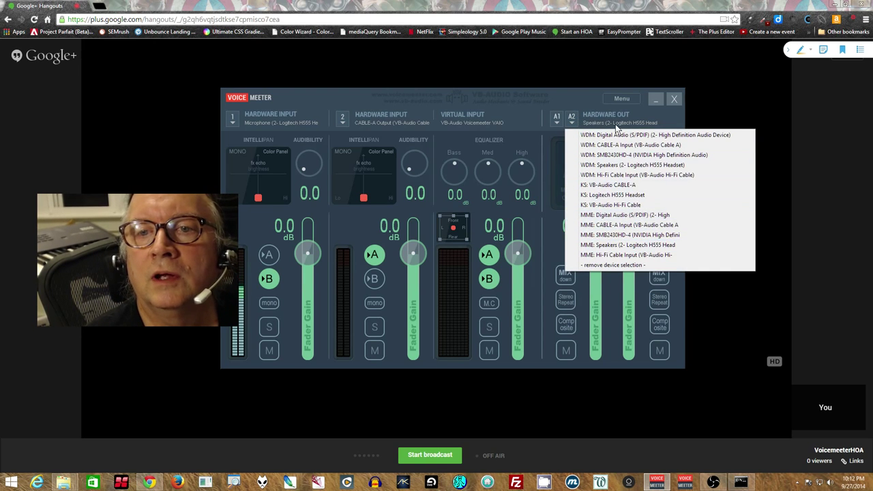
left_click(567, 94)
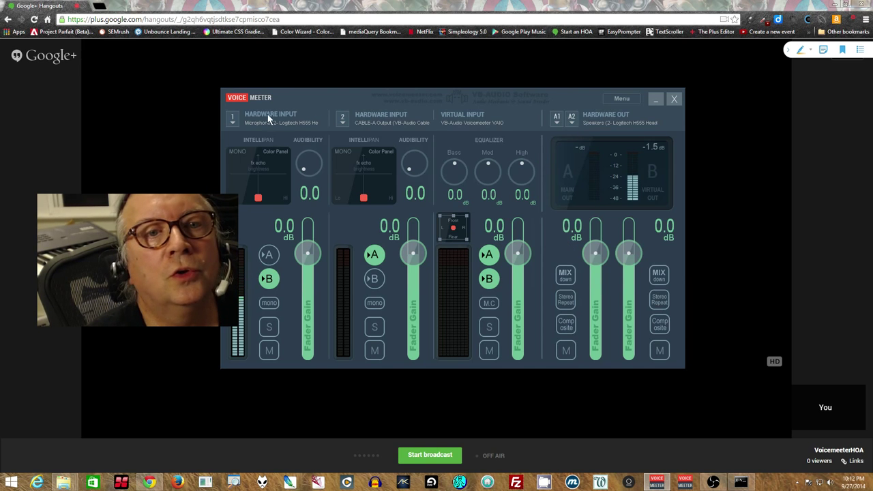
left_click(234, 120)
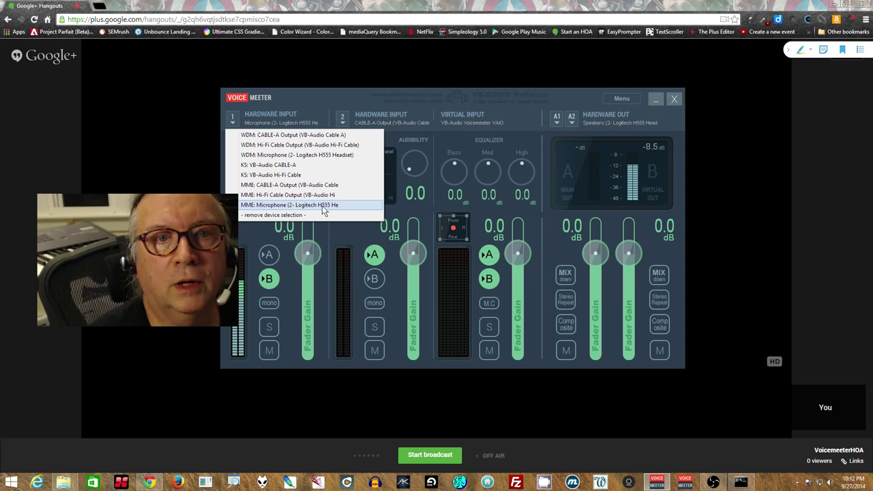
left_click(274, 96)
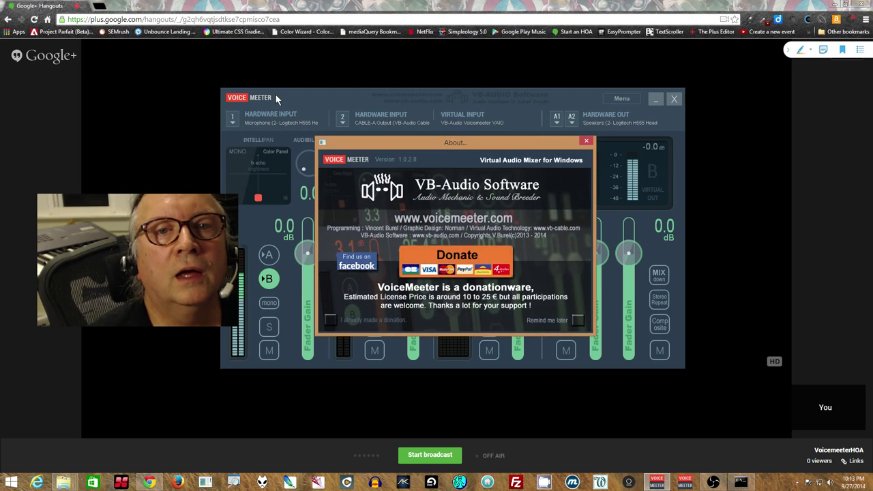
left_click(586, 142)
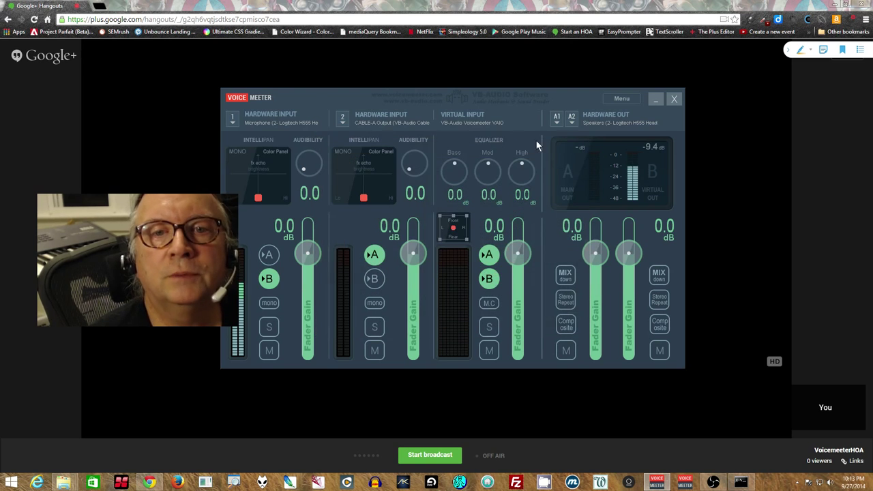
left_click(345, 118)
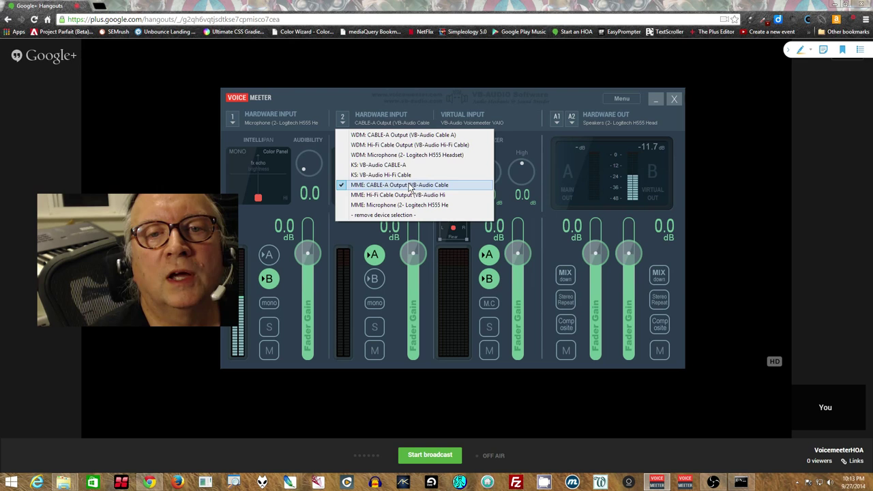
Dismiss hardware input 2's device list, leaving CABLE-A Output assigned to that input.
left_click(316, 98)
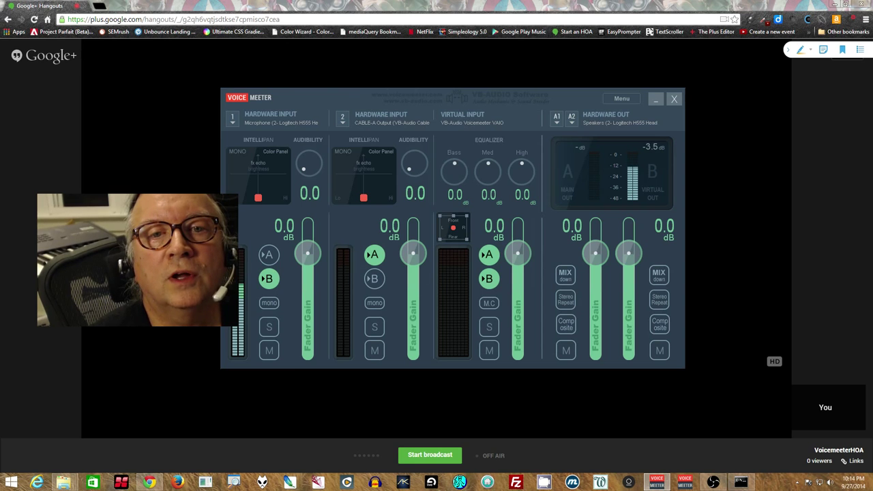
In the Hangouts settings, choose VoiceMeeter Output as microphone and VoiceMeeter Input as speakers.
left_click(180, 109)
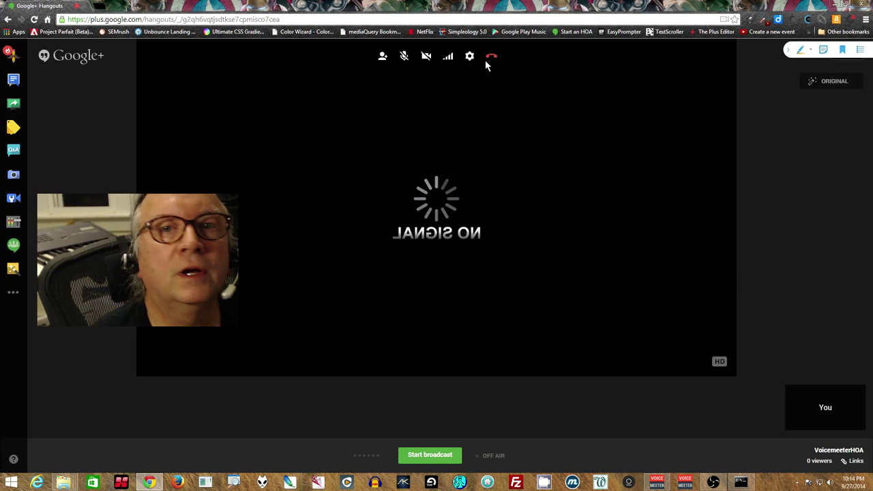
left_click(469, 56)
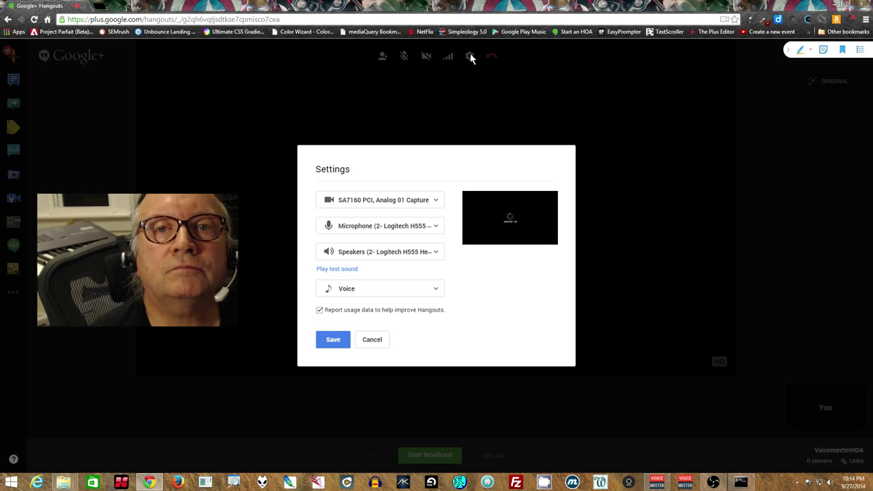
left_click(435, 227)
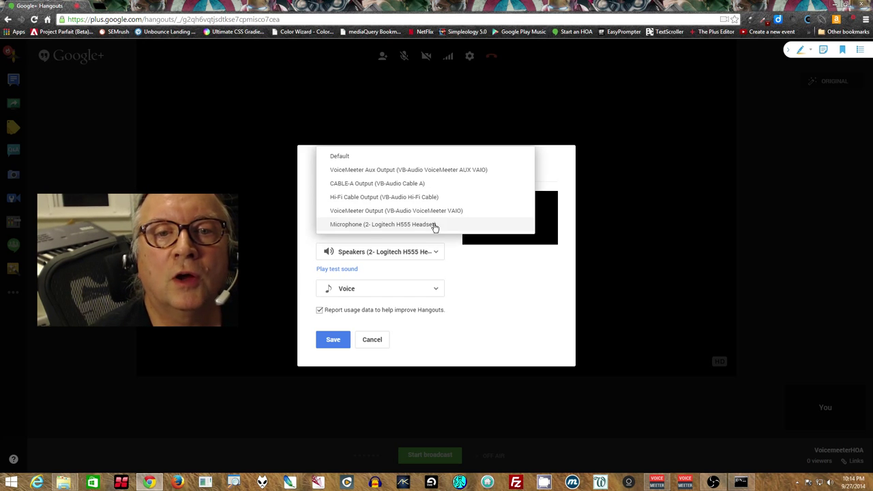
left_click(363, 213)
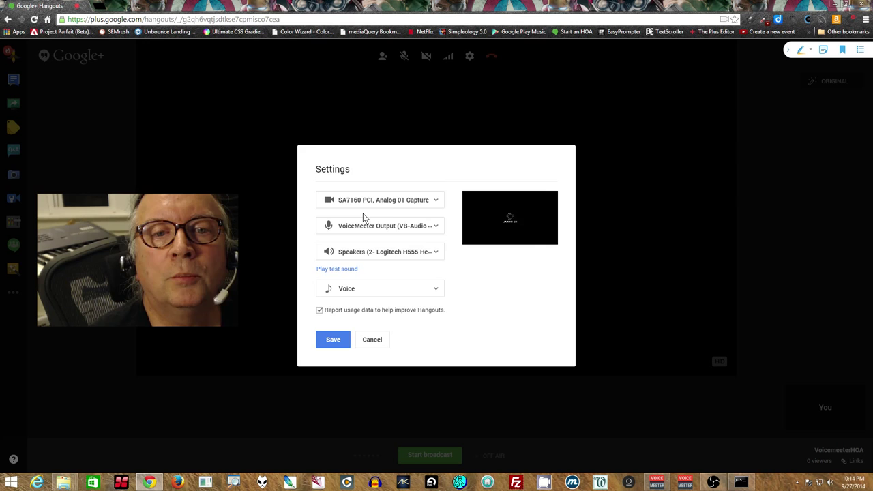
left_click(433, 252)
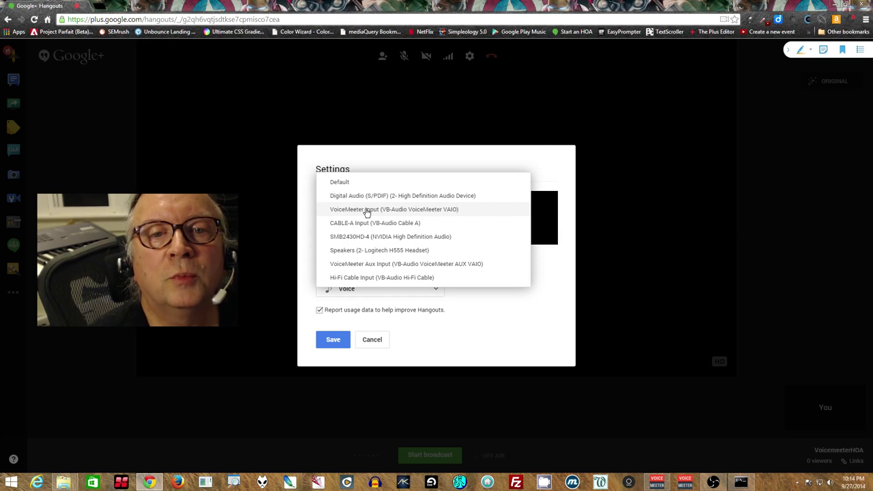
left_click(392, 210)
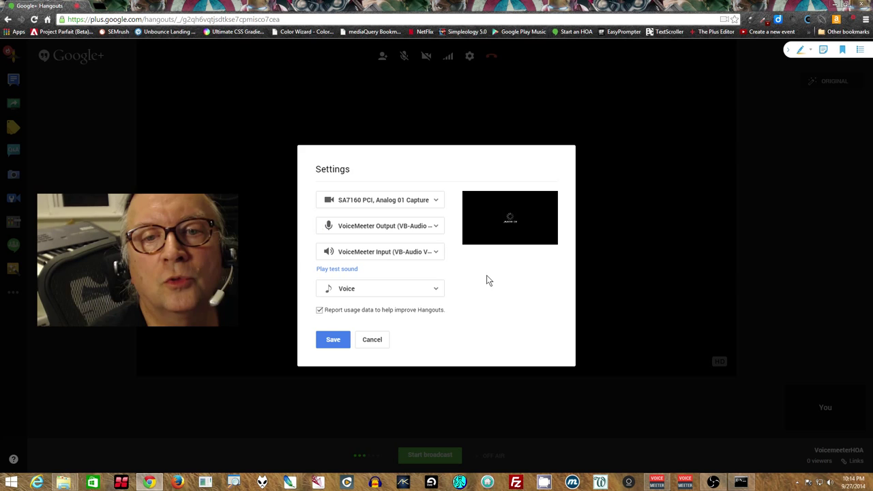
Switch the Hangouts speakers to CABLE-A Input and play the test sound twice.
left_click(430, 249)
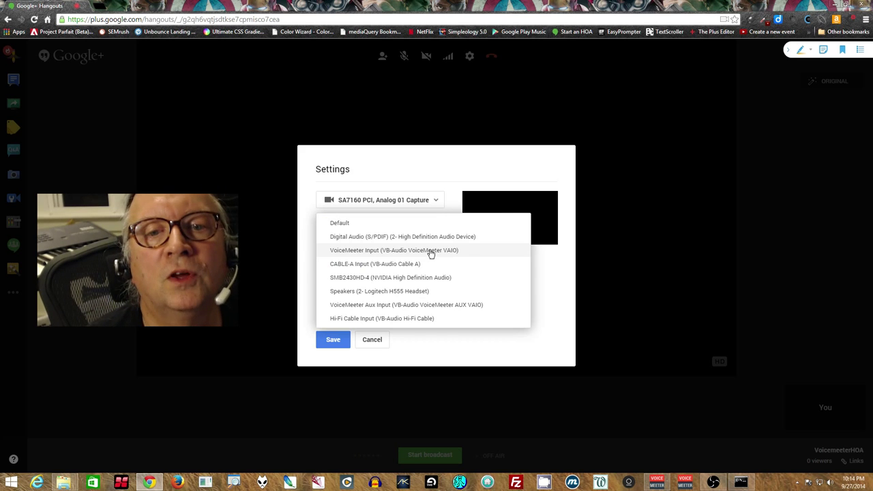
left_click(343, 266)
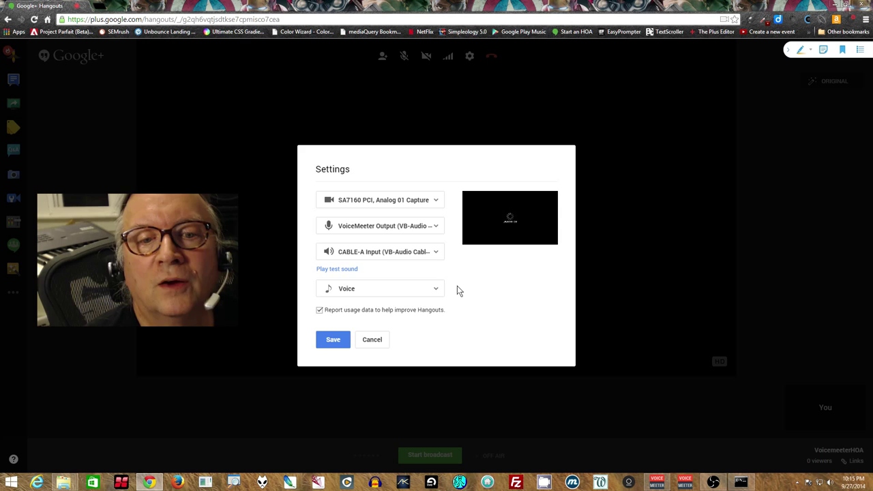
left_click(339, 269)
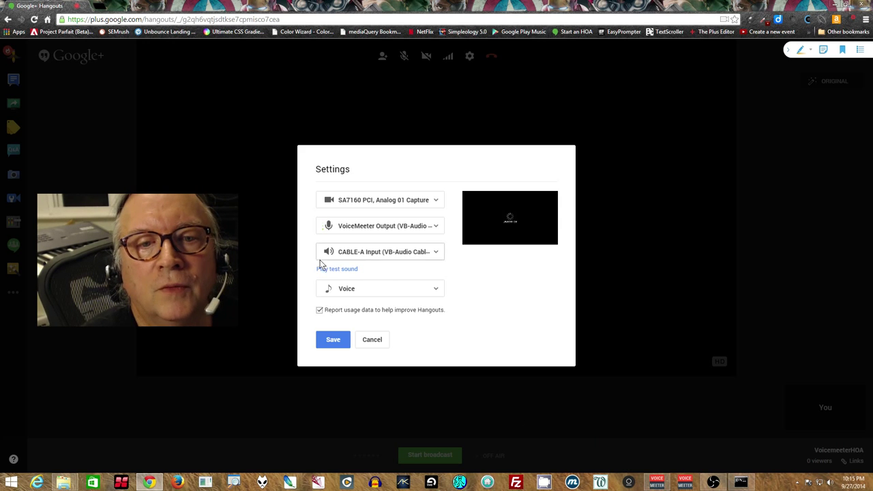
left_click(338, 268)
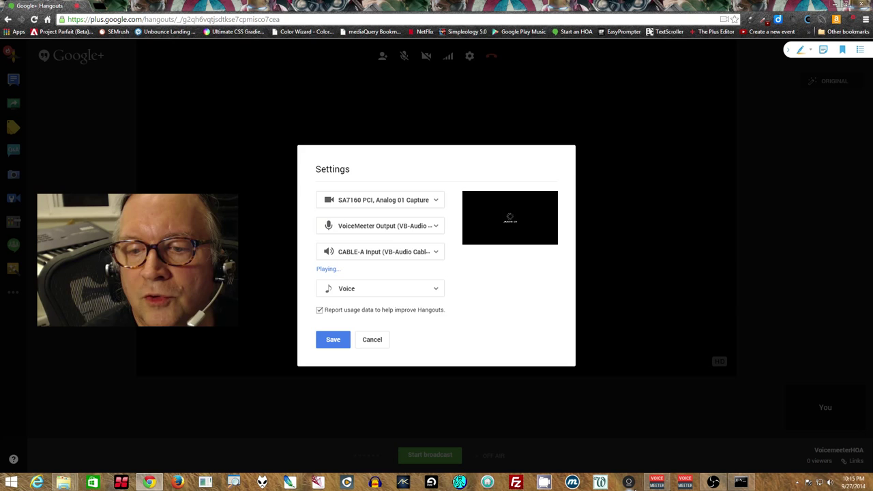
Check the VoiceMeeter level meters, then save the Hangouts audio settings.
left_click(657, 483)
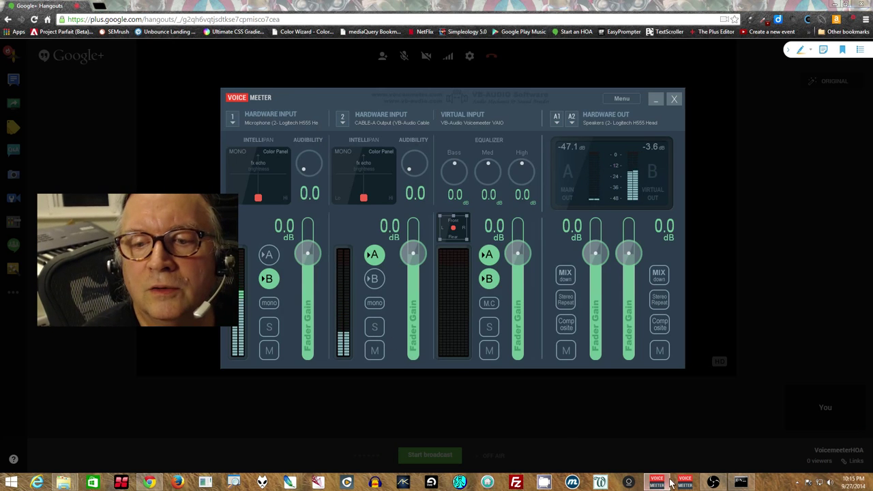
mouse_move(653, 477)
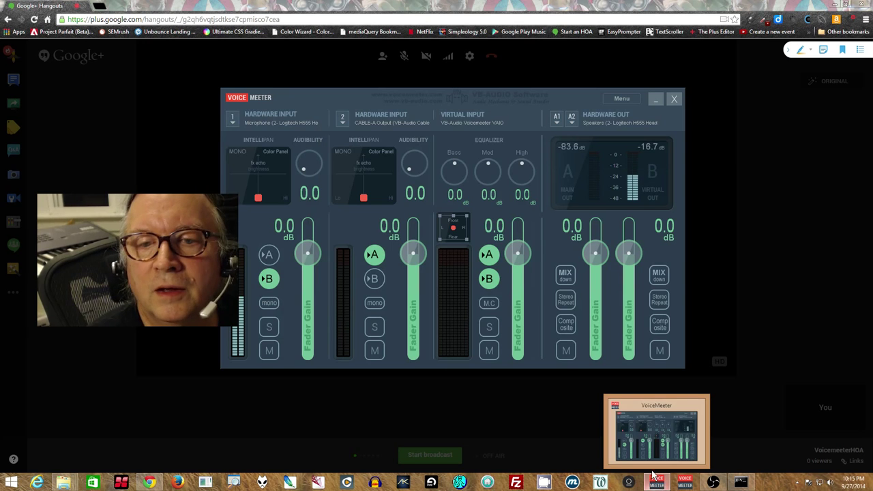
left_click(535, 398)
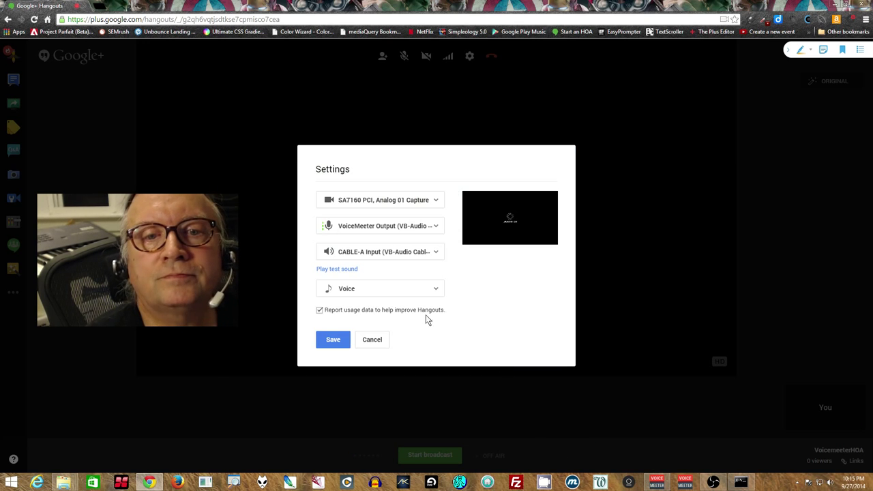
left_click(332, 338)
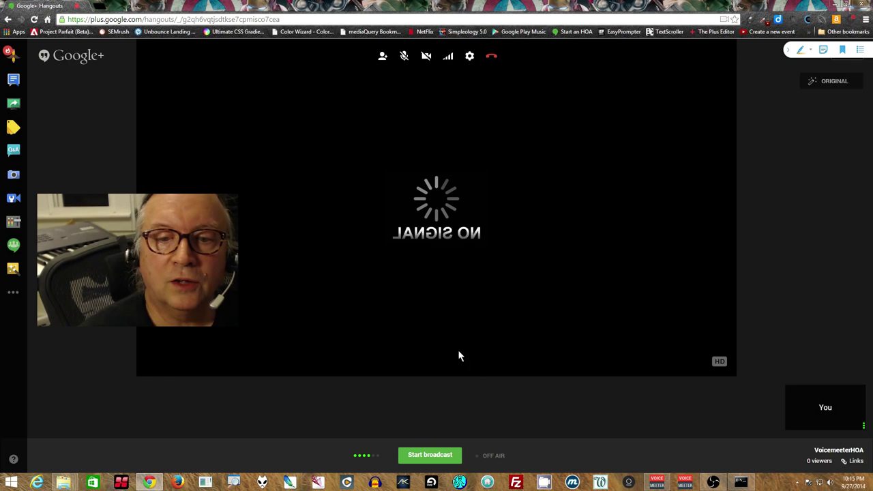
Raise the VoiceMeeter mixer from the taskbar so it sits over the Hangouts call.
left_click(657, 482)
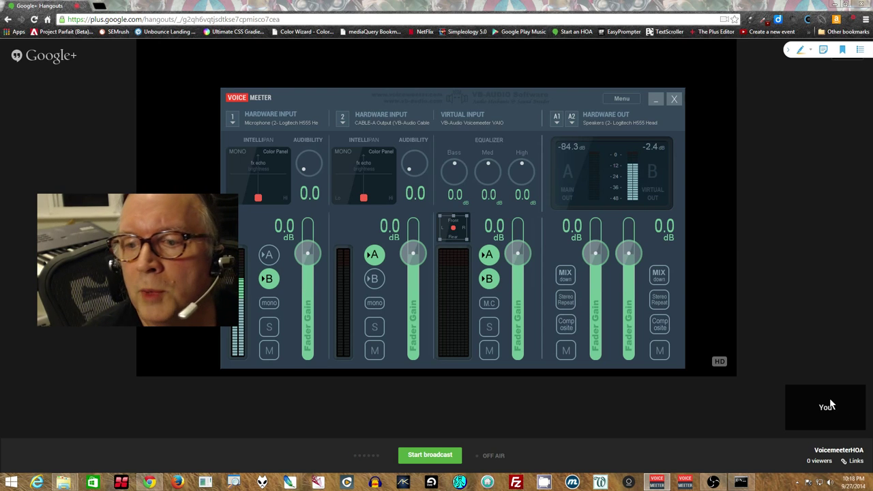
Exit the ZoomIt app from the hidden tray icons.
left_click(796, 483)
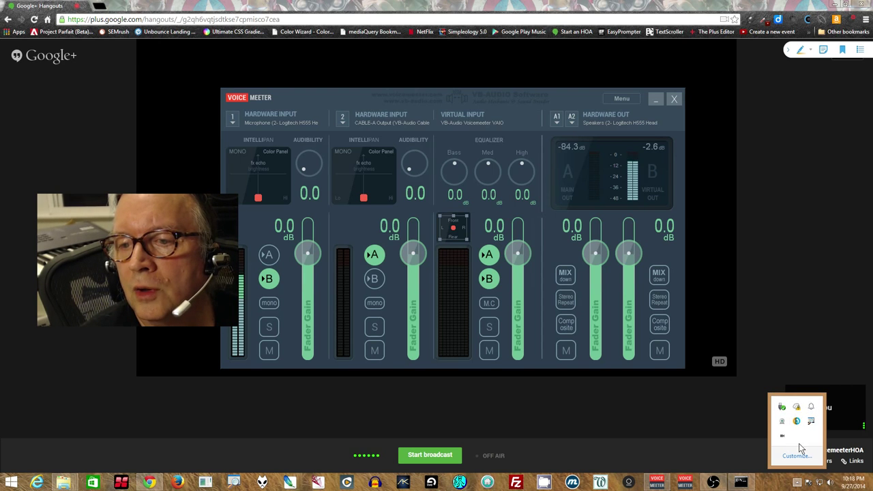
right_click(811, 422)
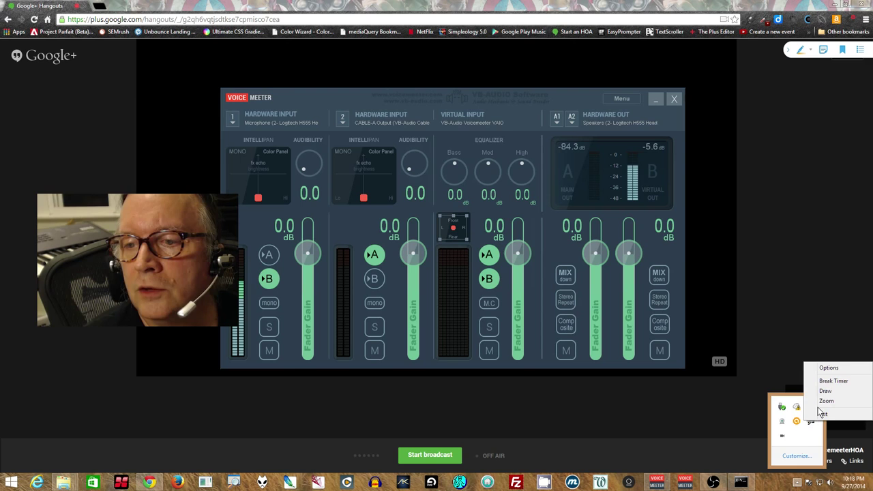
left_click(825, 414)
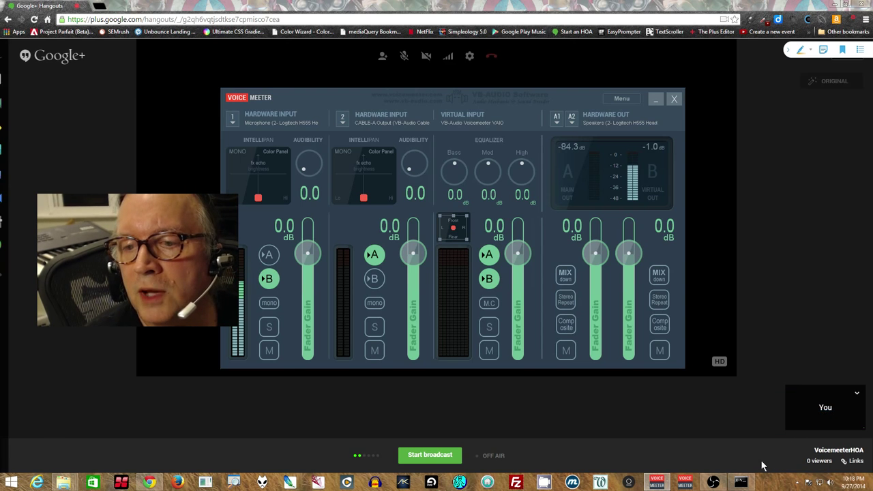
Recheck the hidden tray icons, then open and dismiss the taskbar menu without choosing anything.
left_click(796, 482)
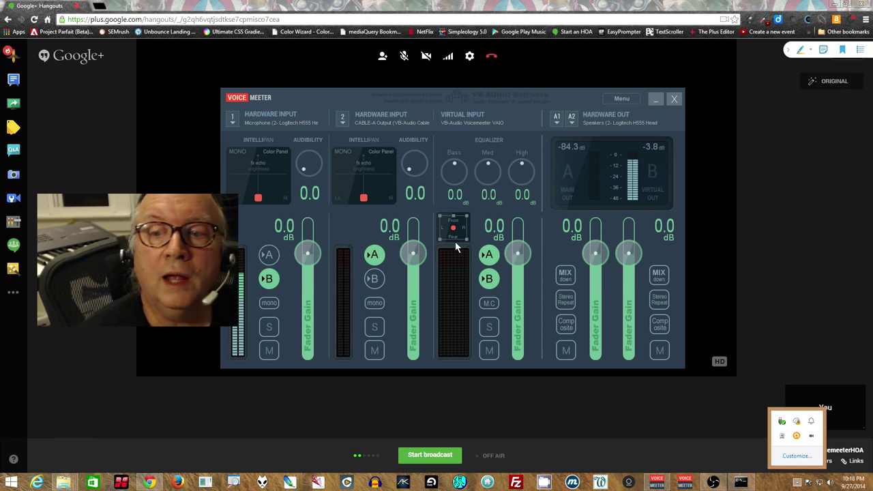
left_click(709, 431)
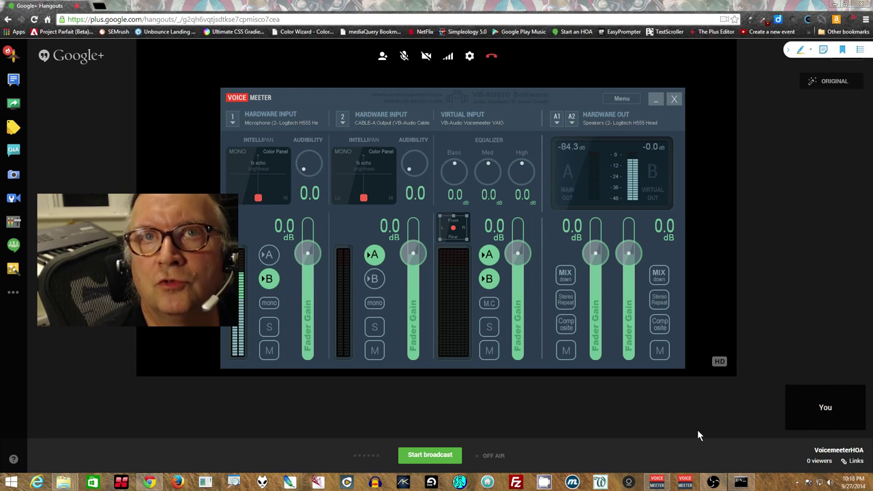
right_click(764, 482)
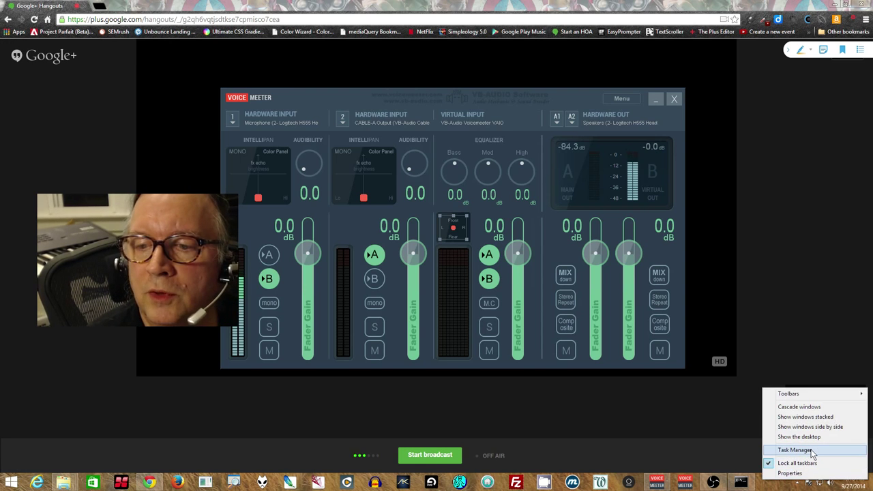
left_click(766, 485)
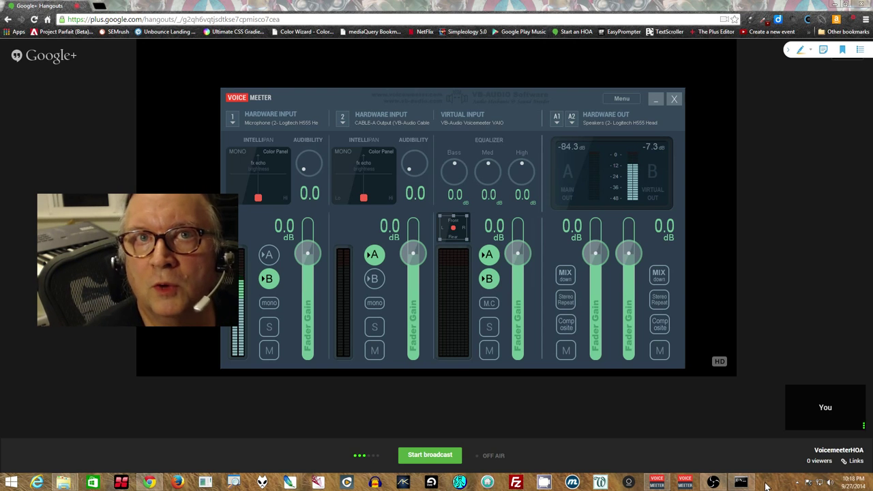